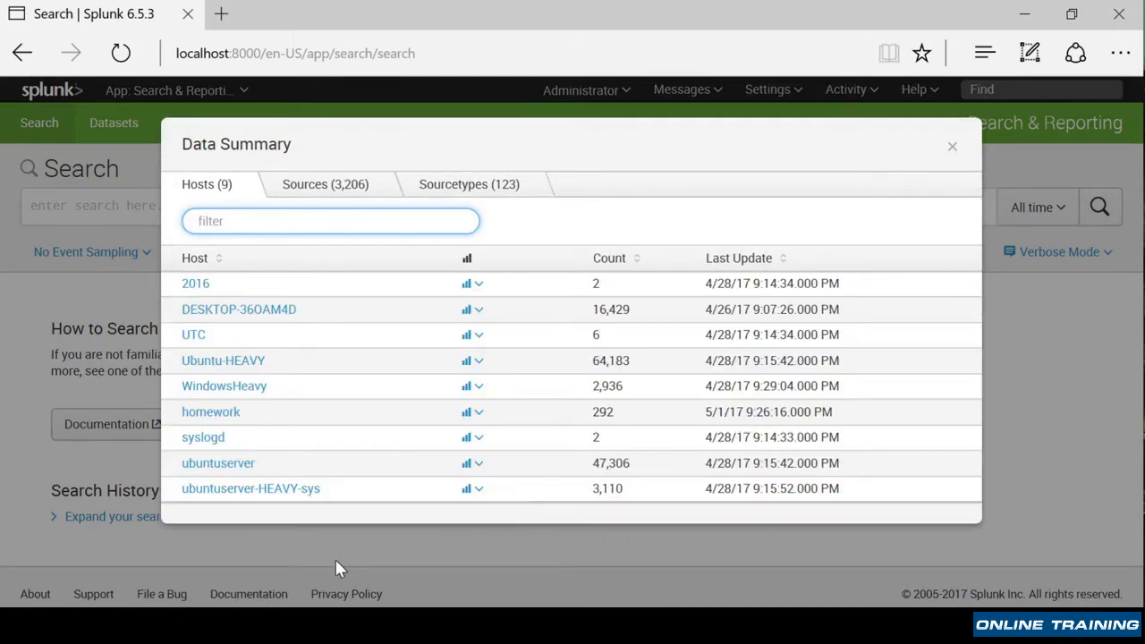
- Search events from the homework host and browse the returned events and field list
click(231, 412)
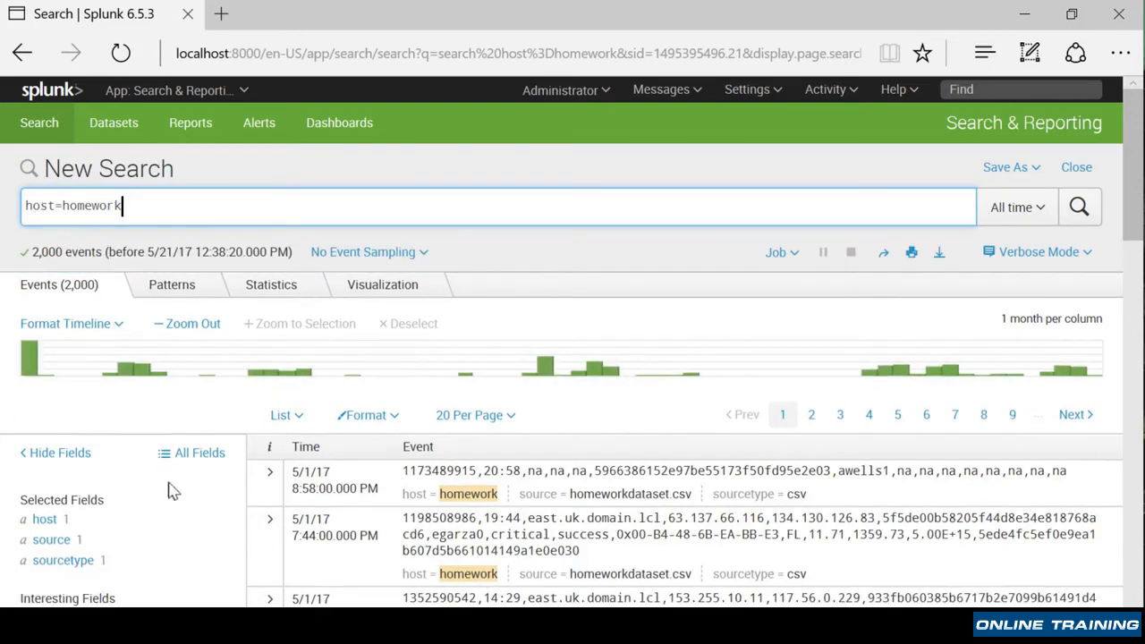
scroll(205, 503, down, 3)
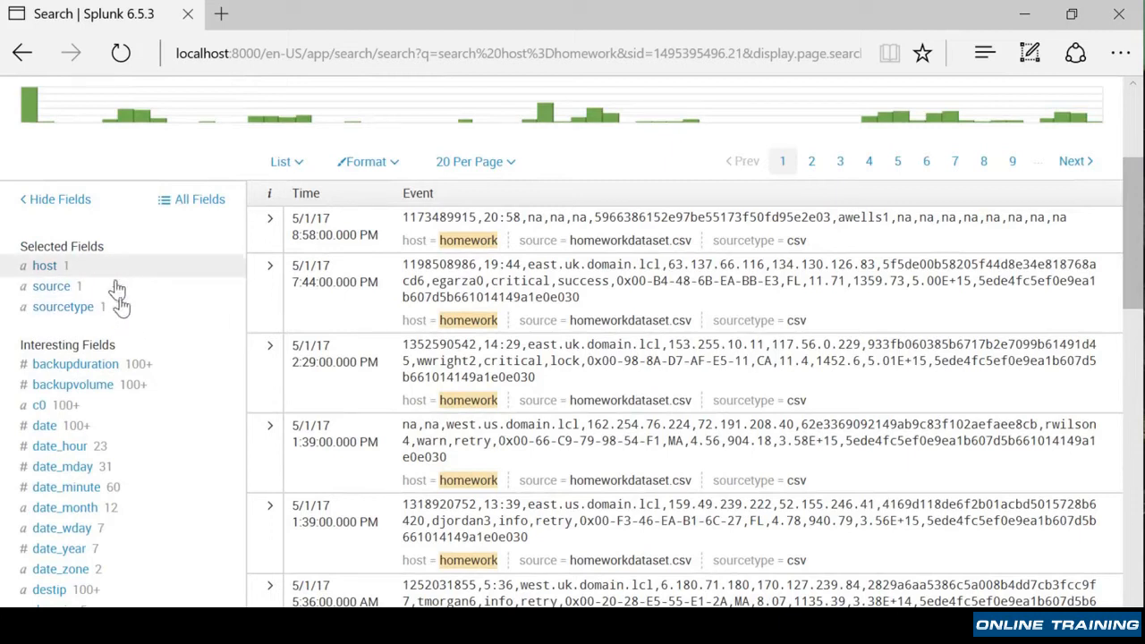
scroll(197, 326, up, 5)
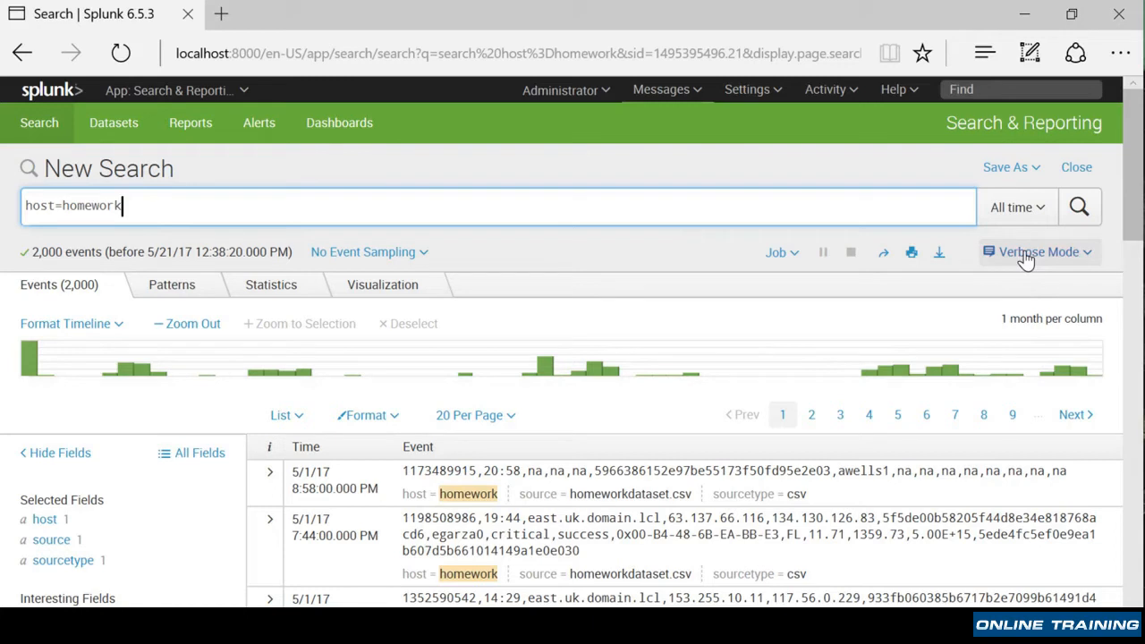
scroll(215, 528, down, 4)
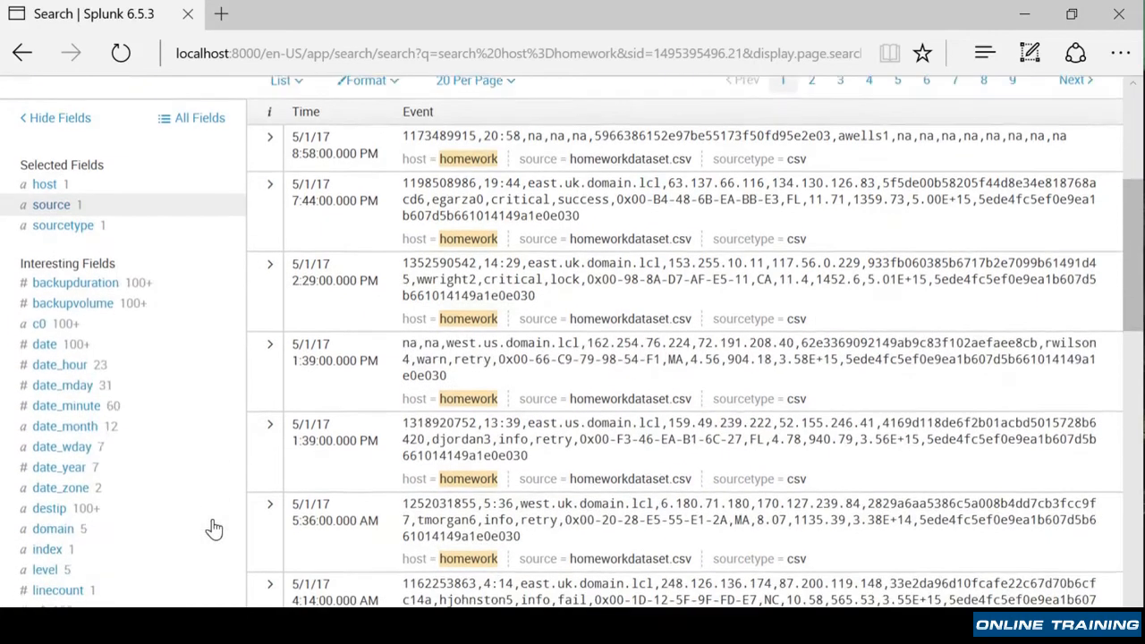
scroll(152, 402, down, 5)
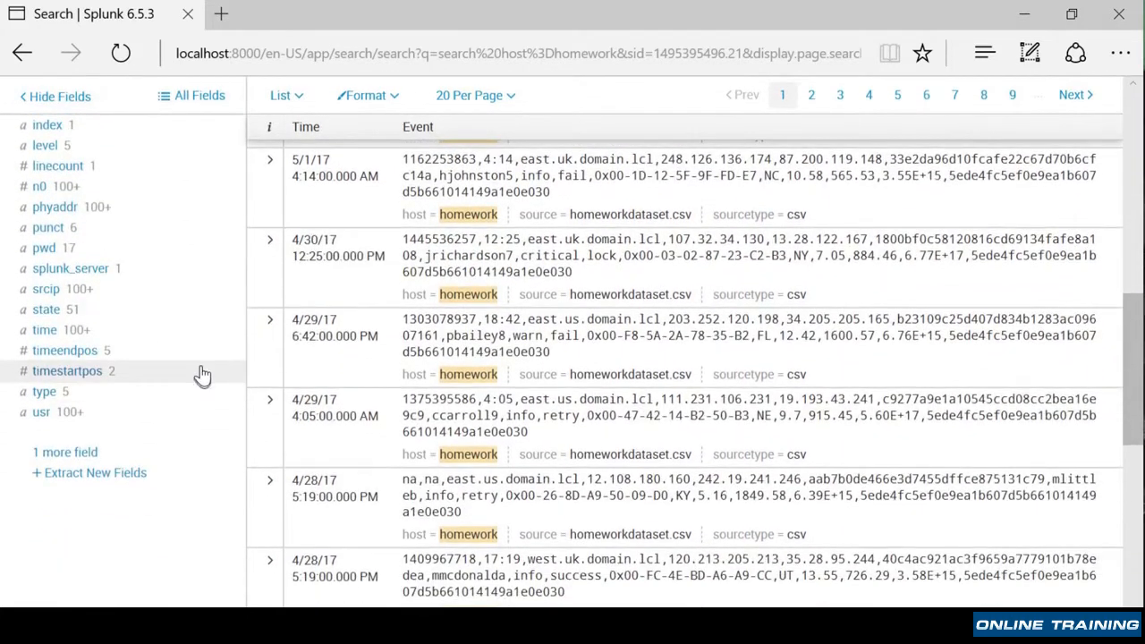
- Open the full list of available fields for the search and close it without changes
click(48, 454)
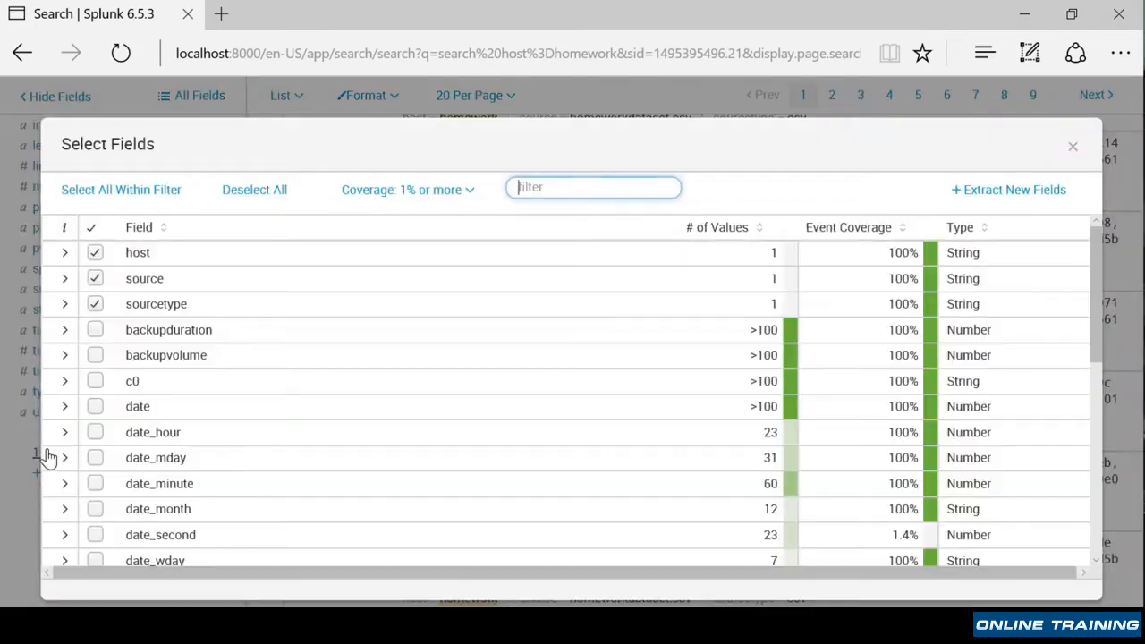
scroll(259, 474, down, 5)
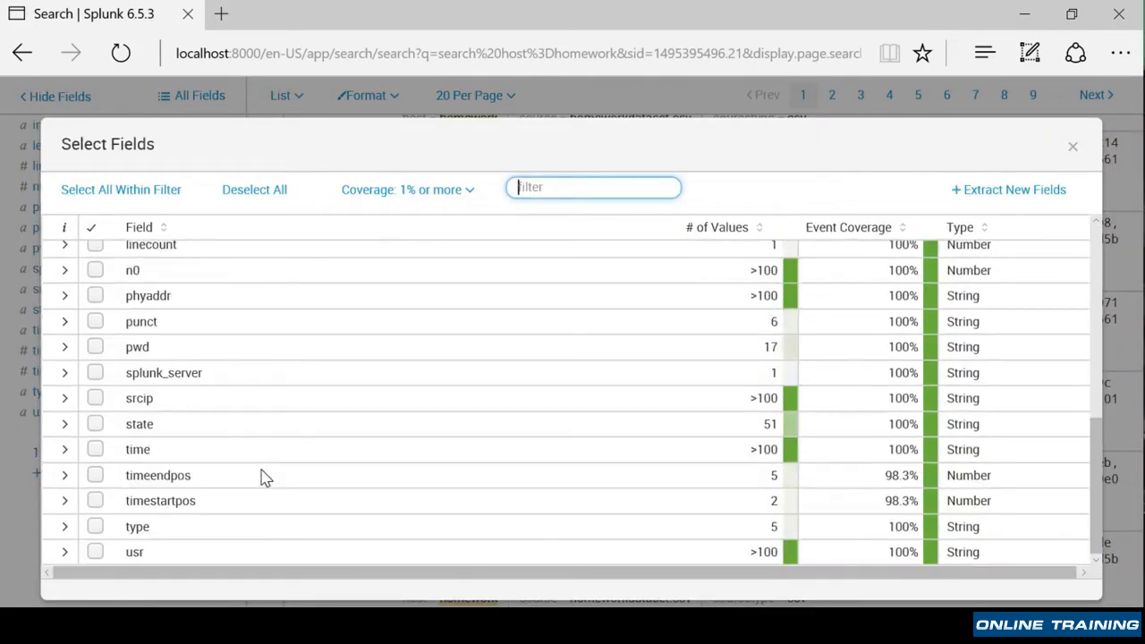
click(1075, 148)
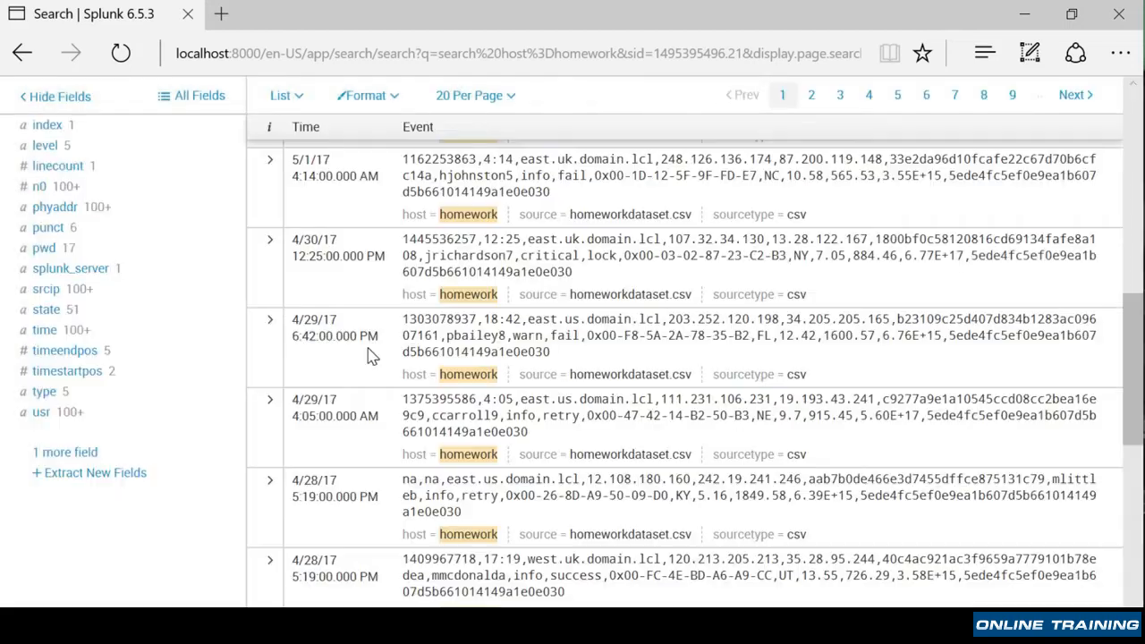
- Browse the event list and the interesting fields sidebar
scroll(209, 418, up, 1)
scroll(208, 418, up, 5)
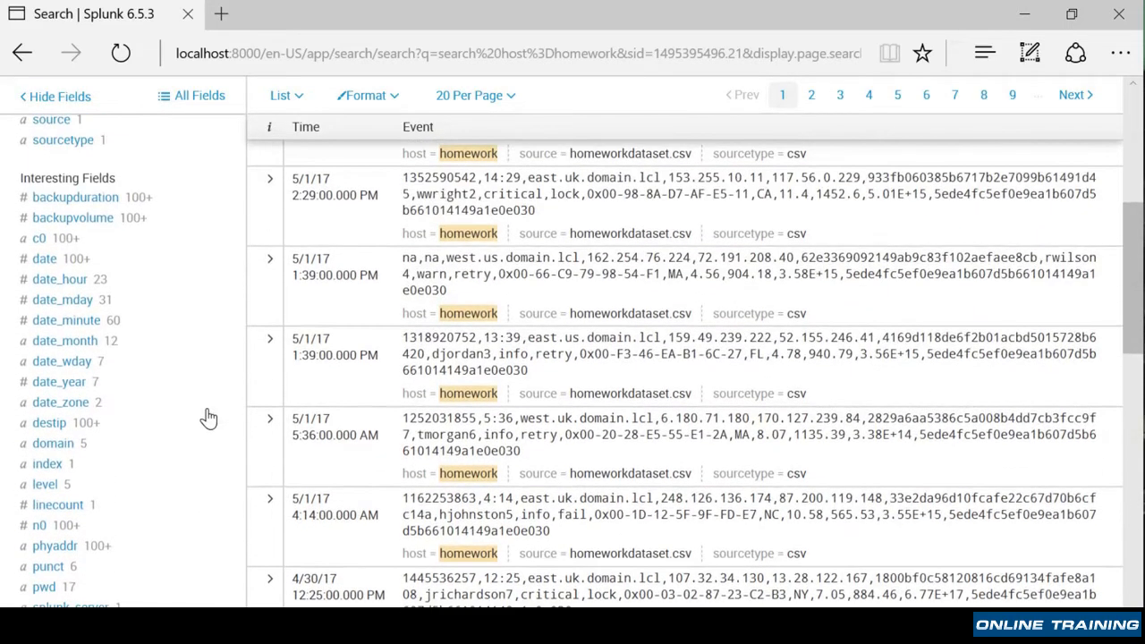
scroll(208, 418, up, 3)
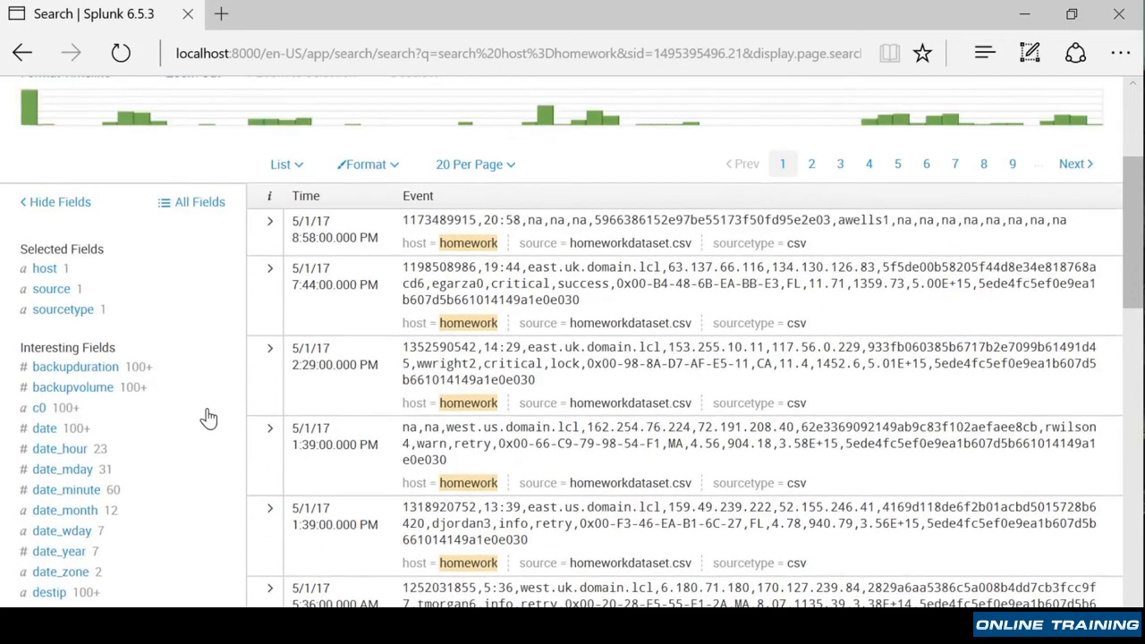
scroll(208, 417, down, 6)
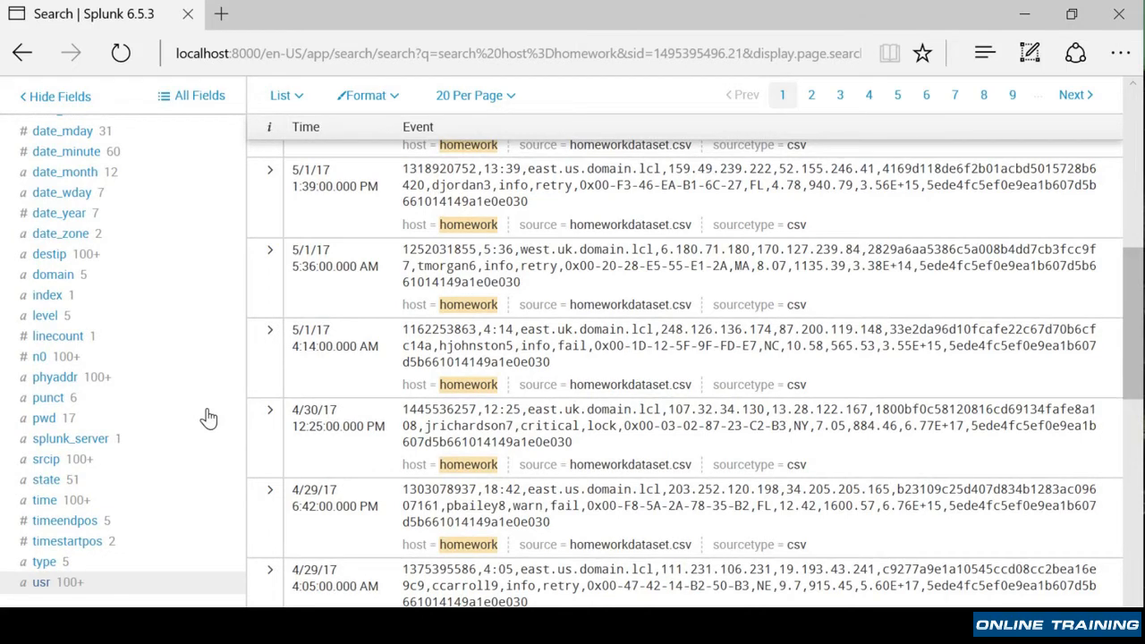
scroll(209, 418, up, 2)
scroll(208, 418, up, 6)
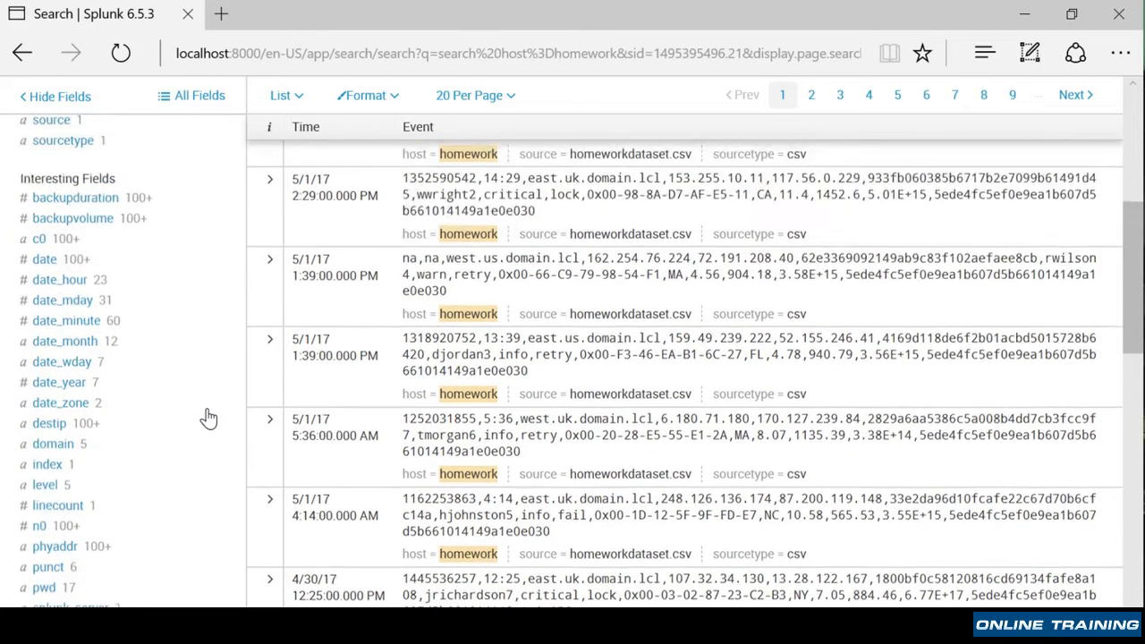
scroll(134, 460, down, 10)
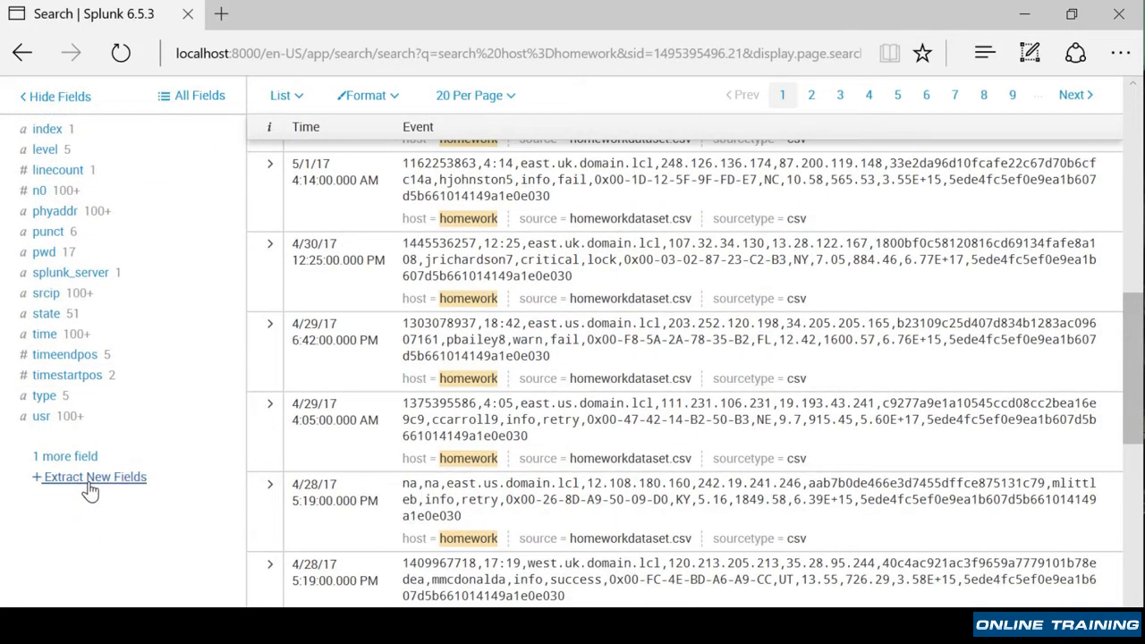
click(89, 482)
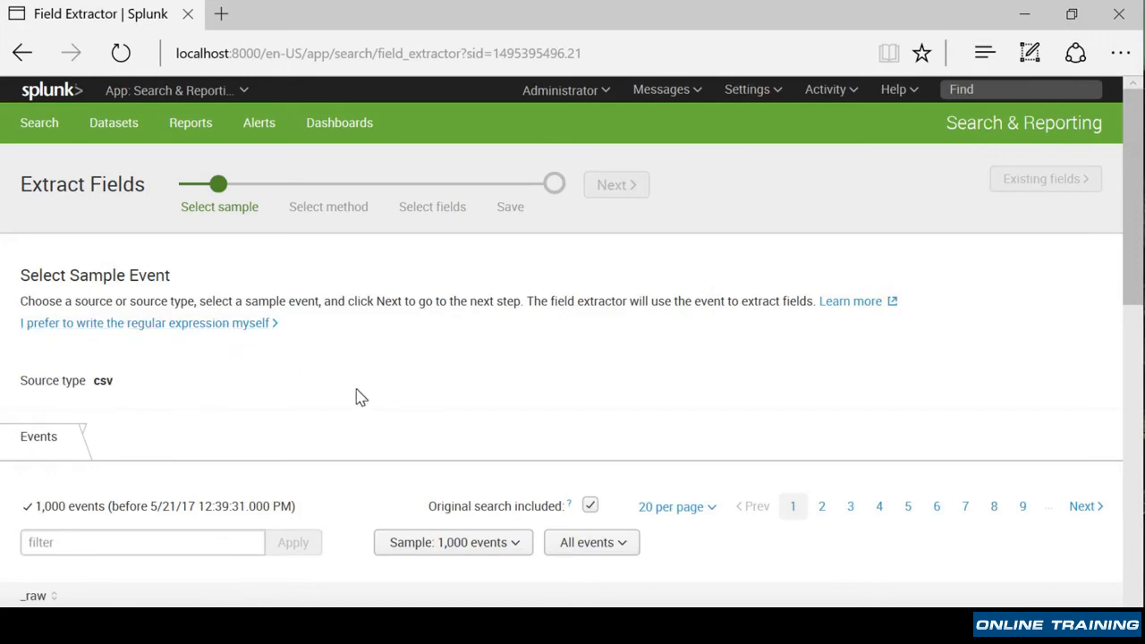
scroll(358, 397, down, 3)
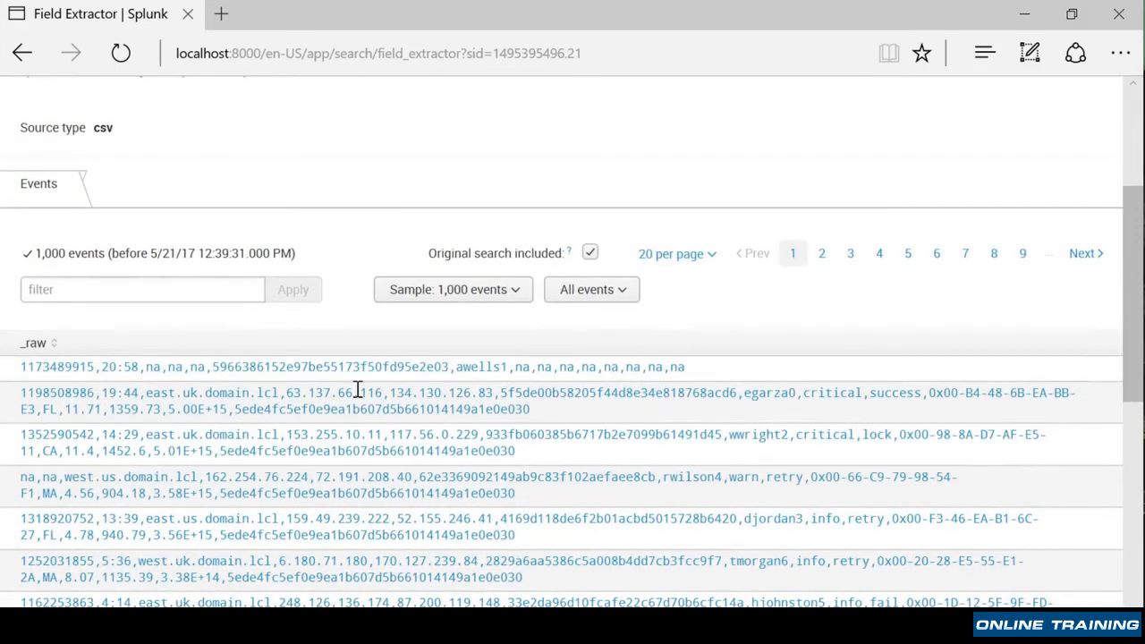
scroll(357, 393, up, 3)
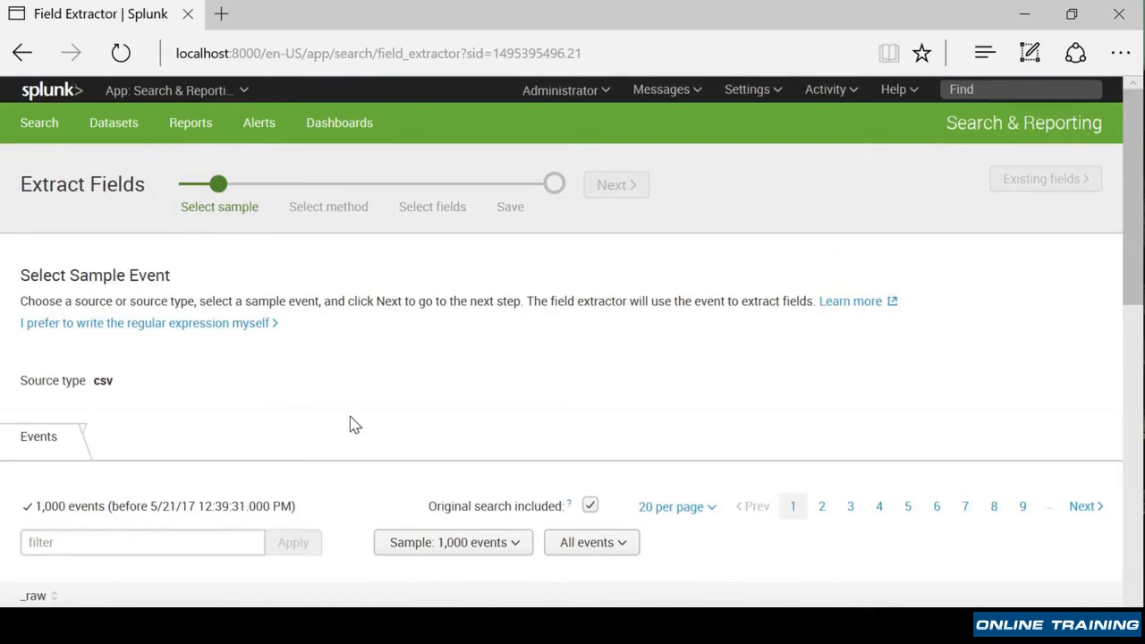
scroll(352, 425, down, 2)
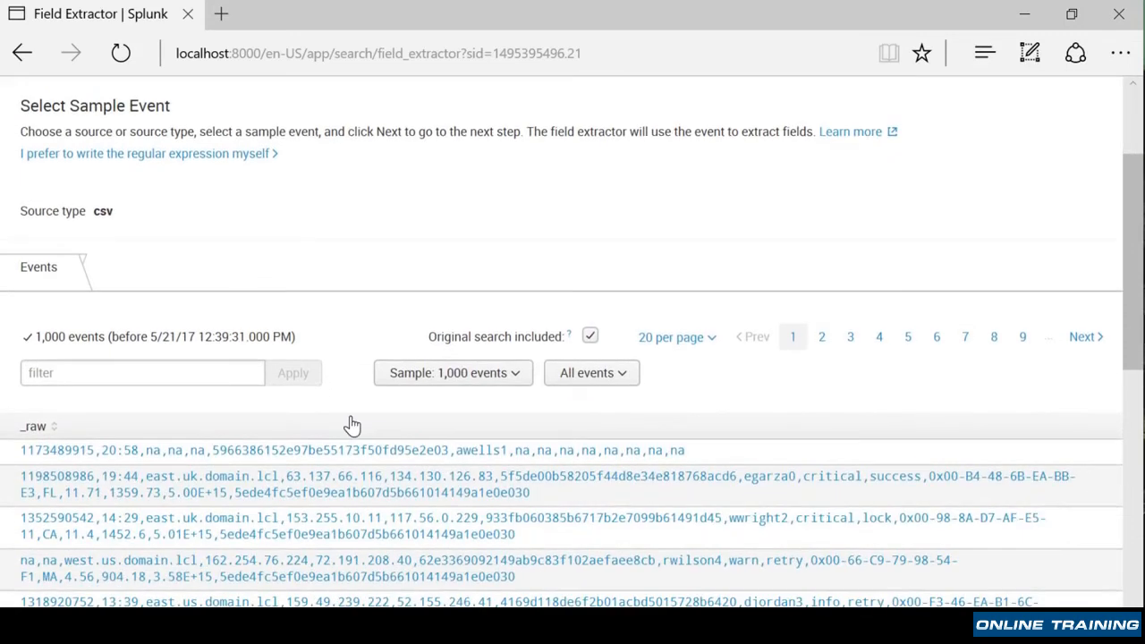
scroll(352, 425, down, 2)
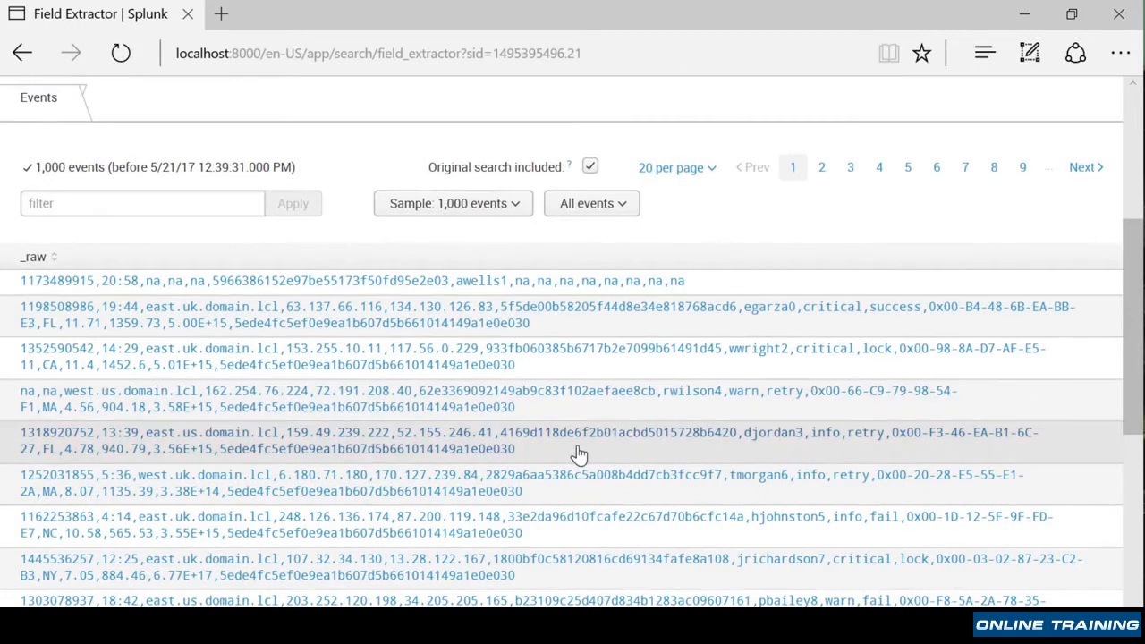
click(578, 455)
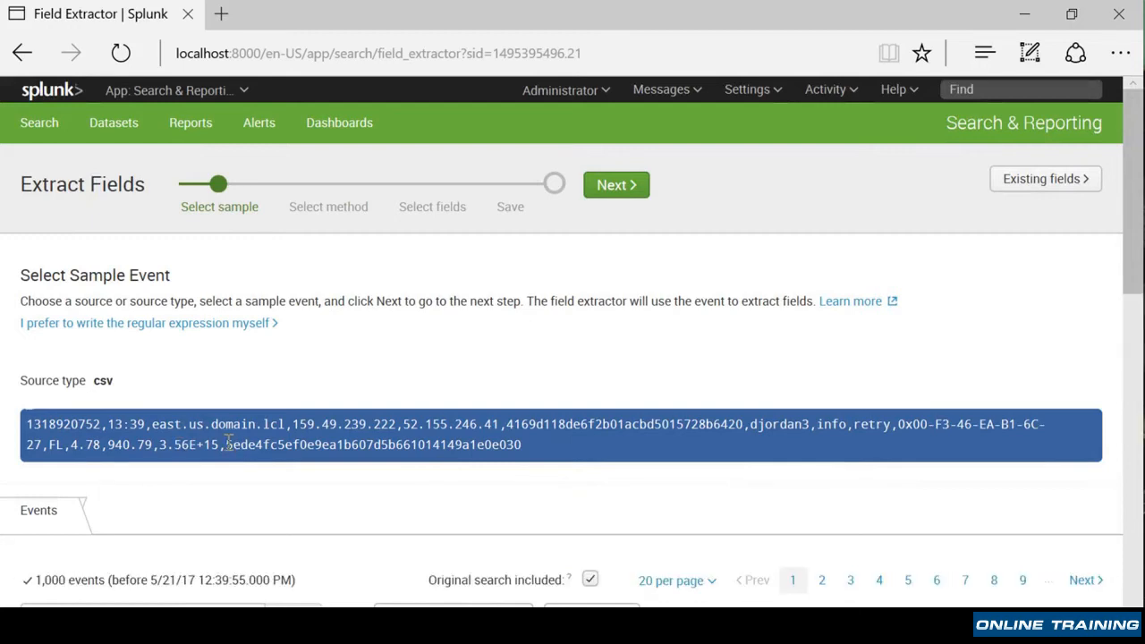
scroll(315, 472, down, 1)
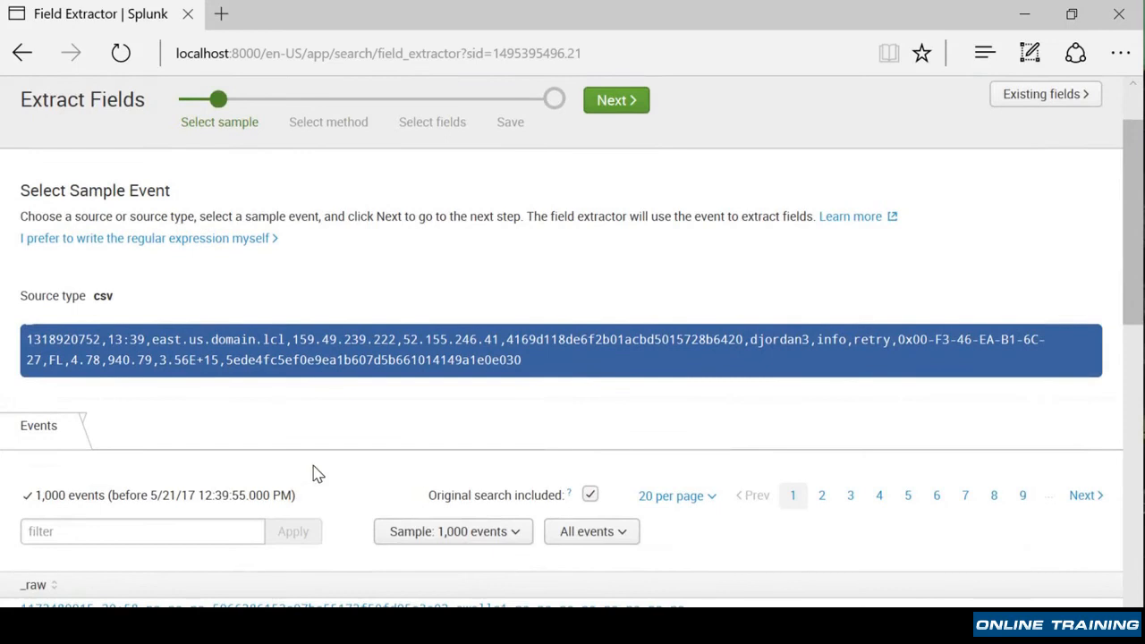
scroll(315, 472, up, 1)
click(613, 187)
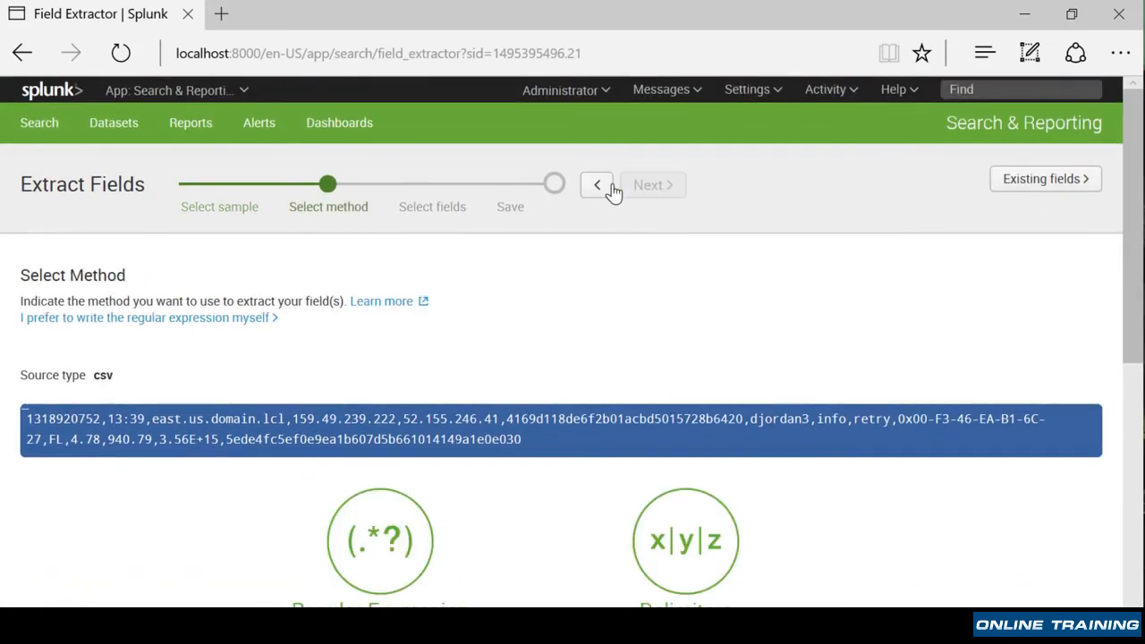
- Choose the Regular Expression extraction method and continue to field selection
scroll(159, 414, down, 1)
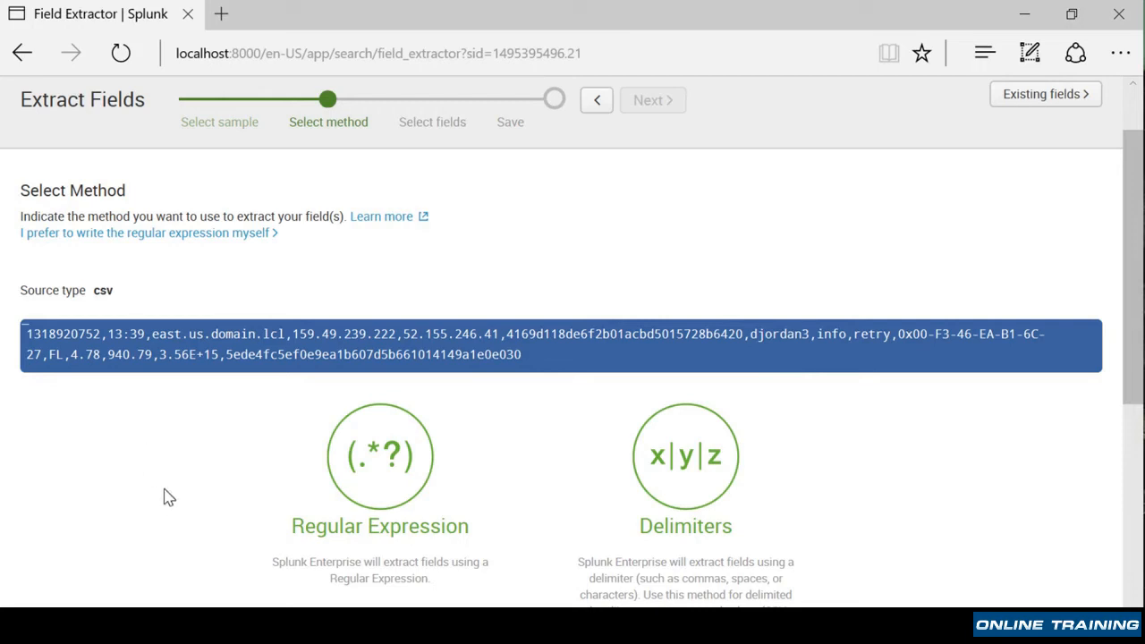
click(420, 470)
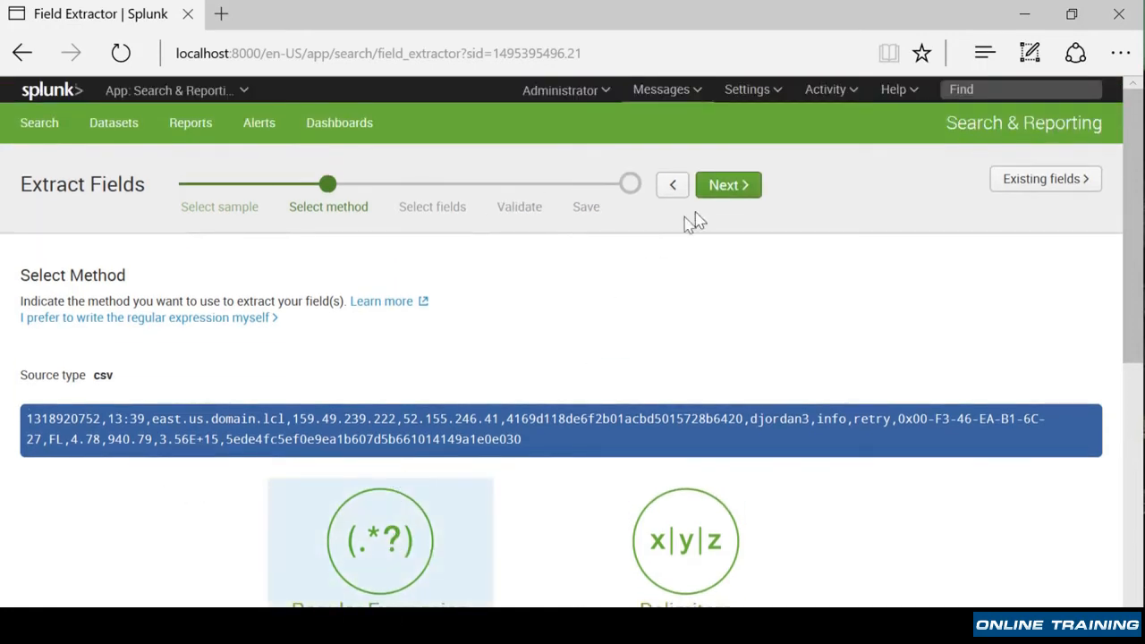
click(720, 186)
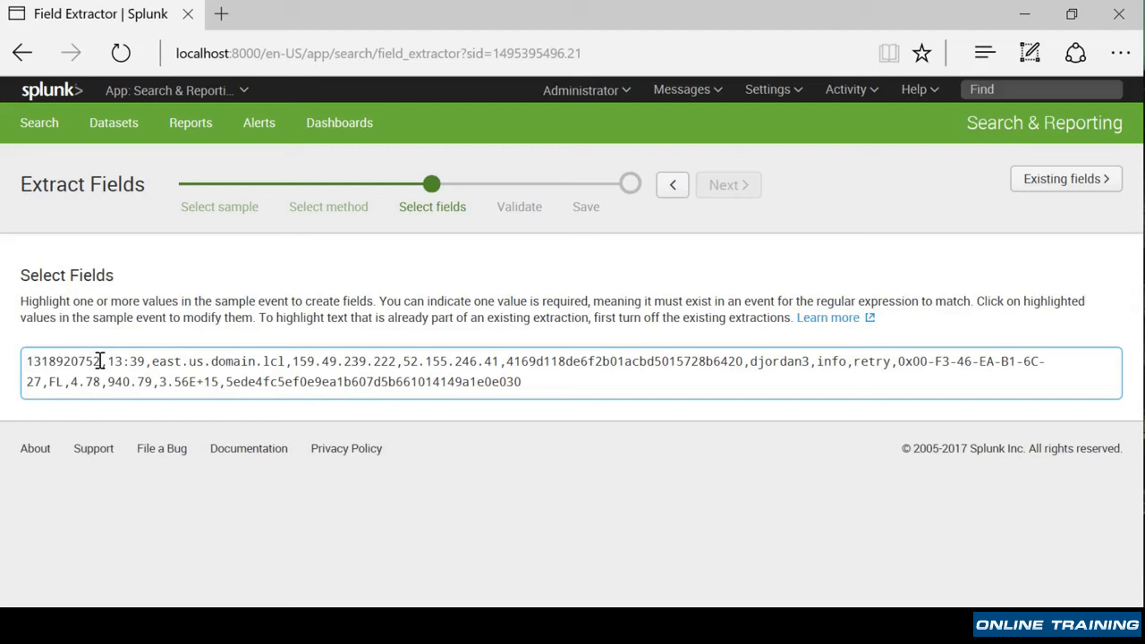
drag(96, 361, 24, 359)
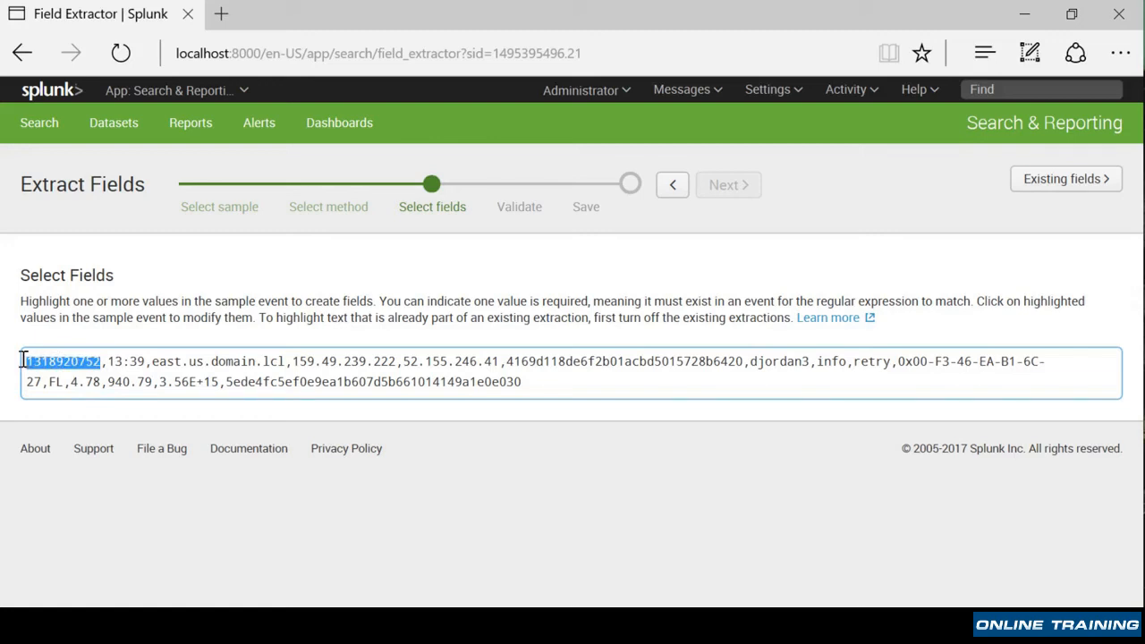
drag(24, 358, 23, 360)
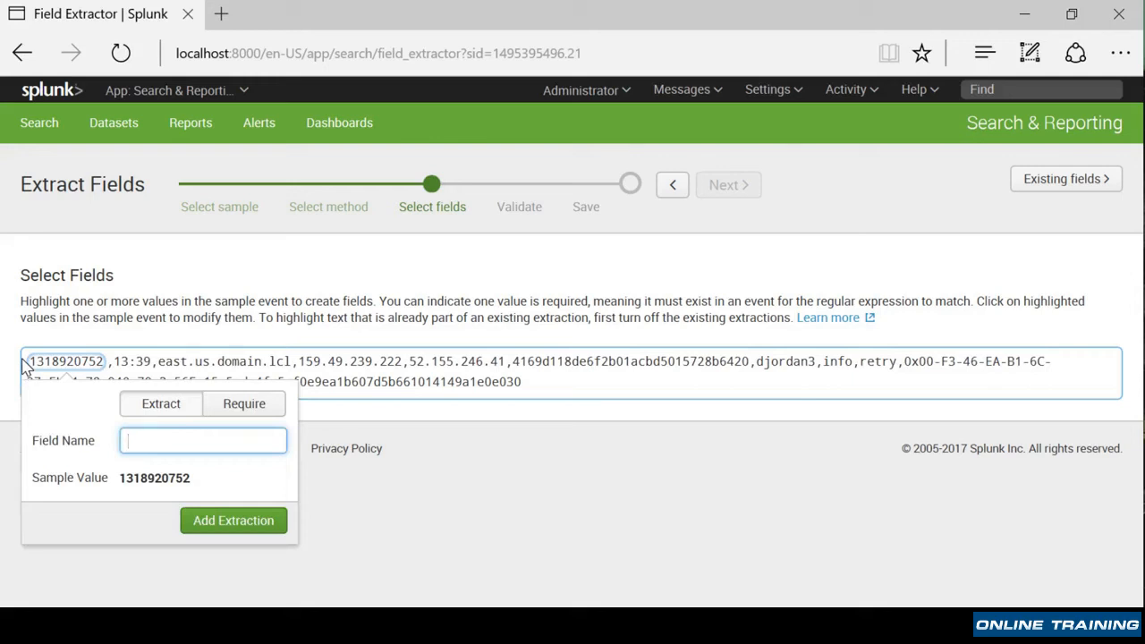
text(systemid)
click(235, 520)
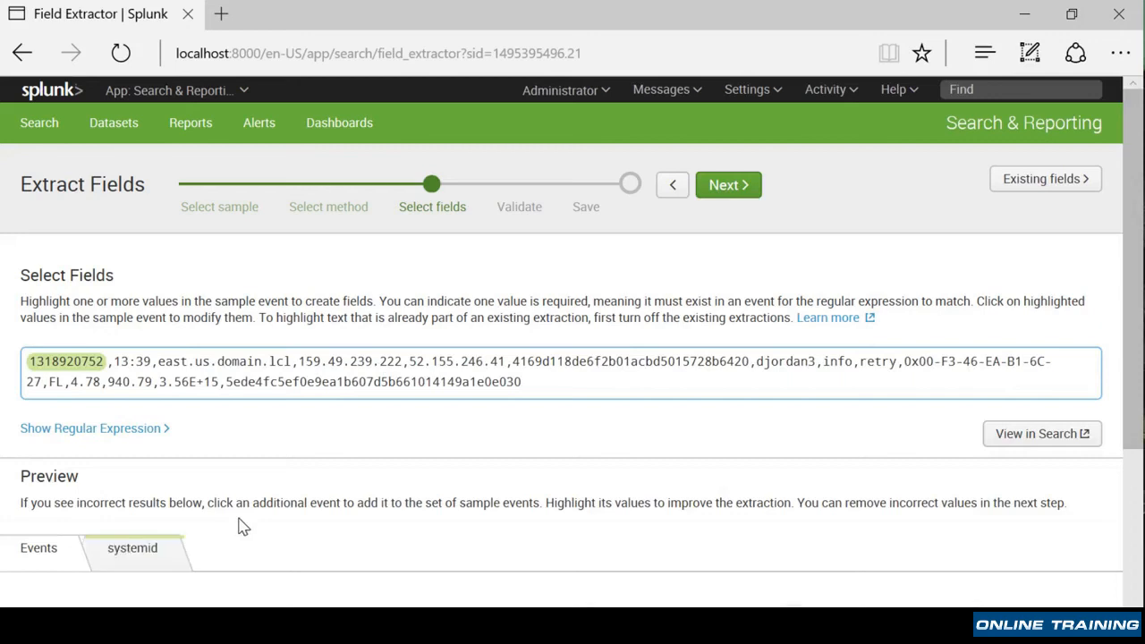
- Scroll through the preview events to check which ones match the systemid extraction
scroll(439, 508, down, 2)
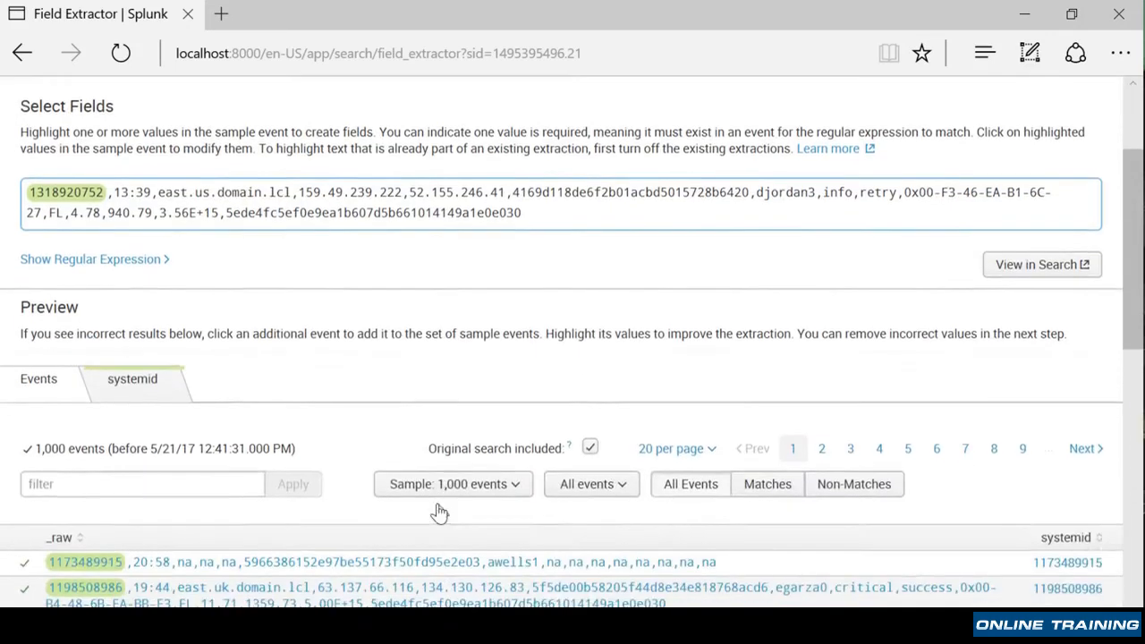
scroll(439, 512, down, 2)
scroll(134, 527, down, 3)
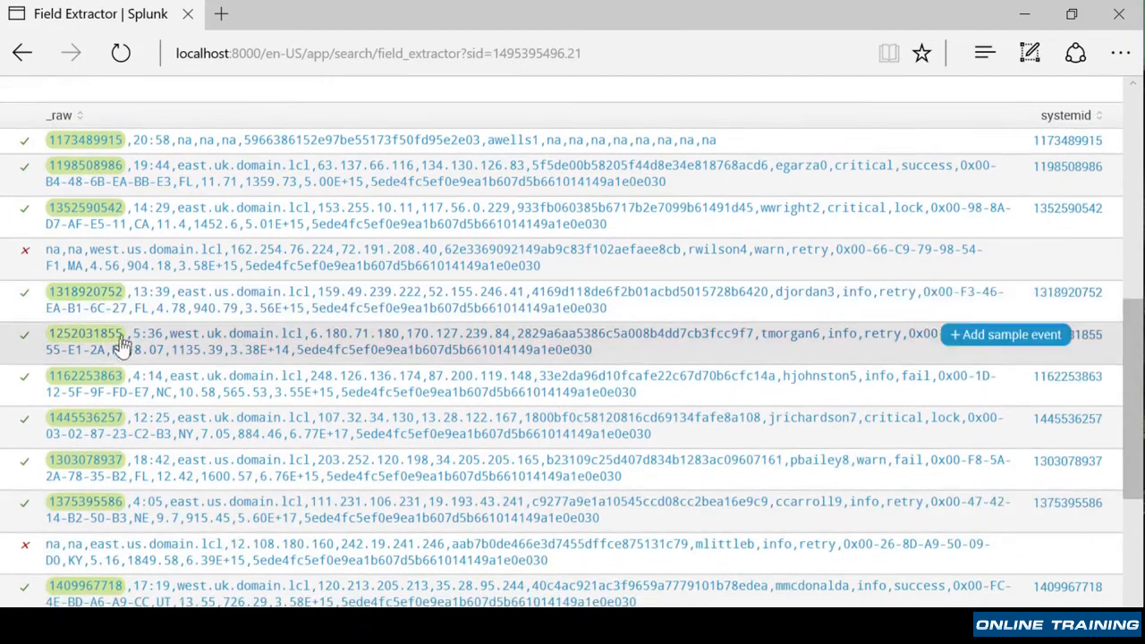
scroll(116, 519, down, 4)
scroll(119, 519, up, 5)
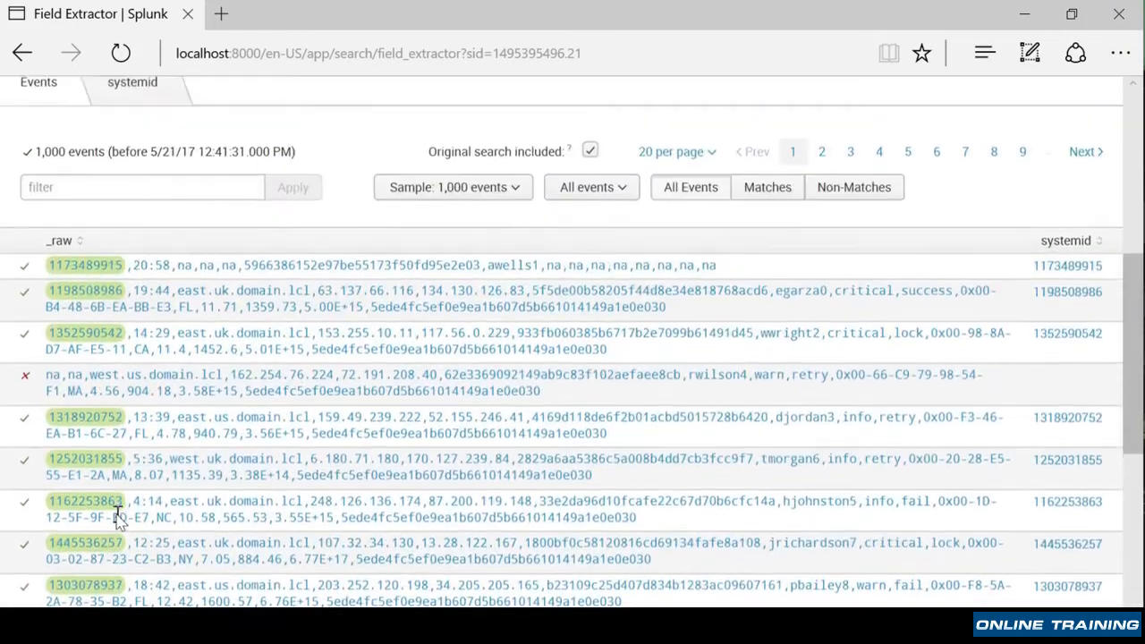
scroll(116, 518, up, 5)
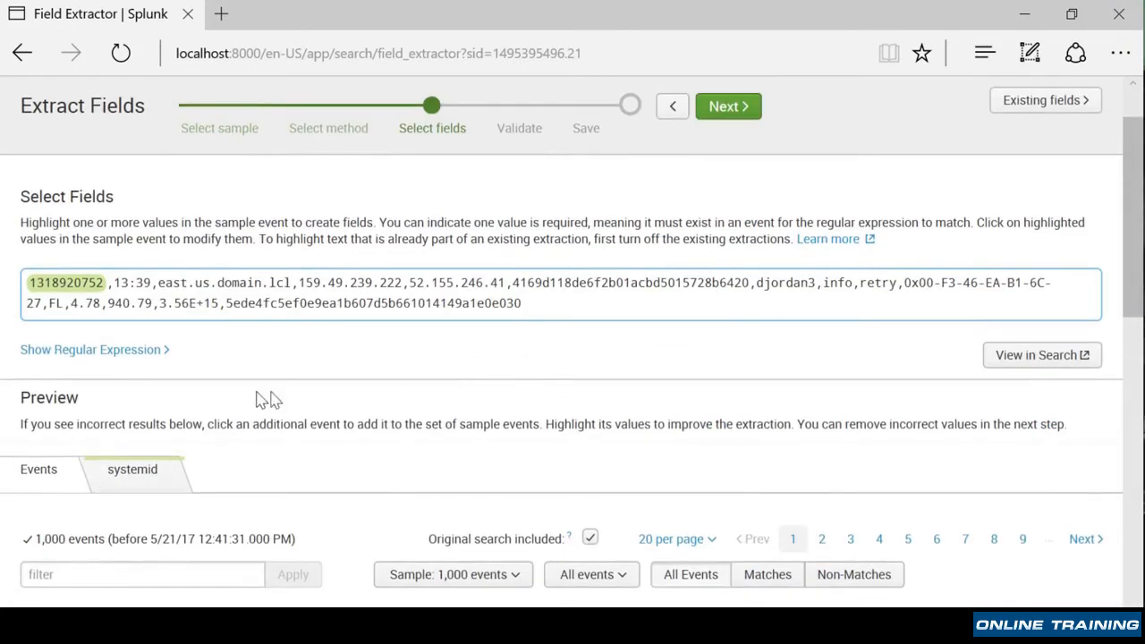
- Show the generated regular expression, advance to the Validate step, and review the extracted values
click(114, 358)
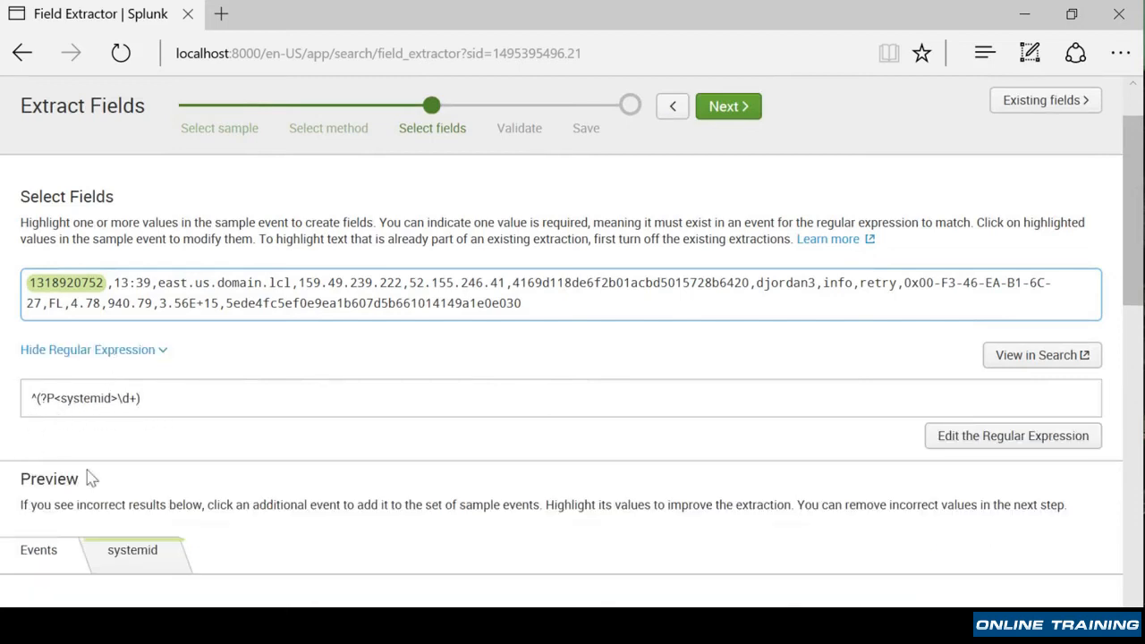
click(734, 106)
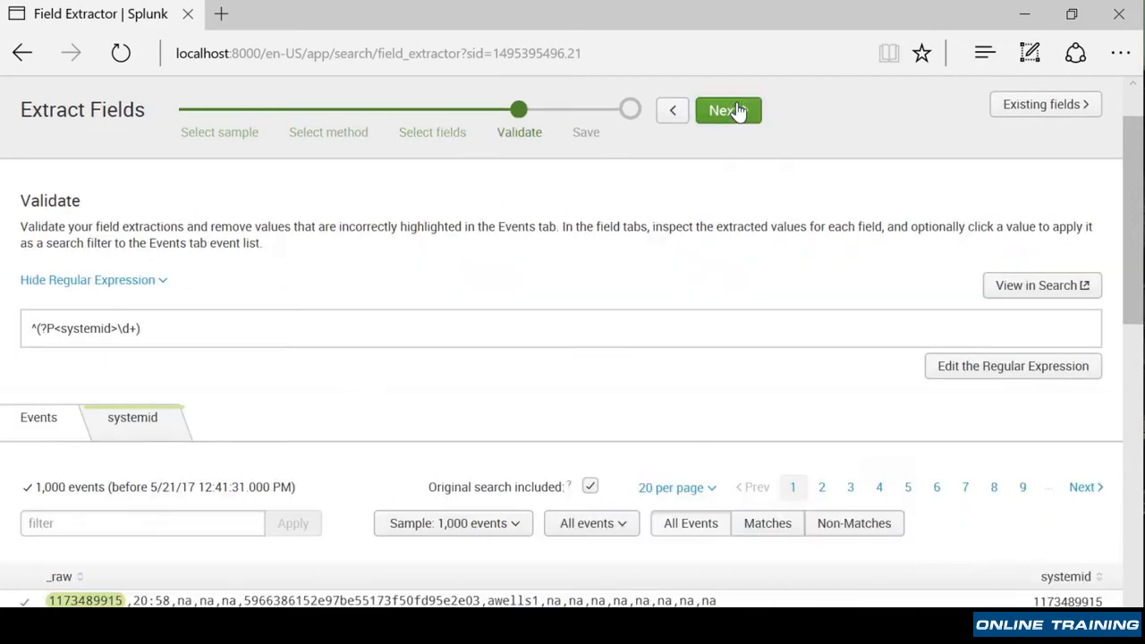
scroll(284, 483, down, 6)
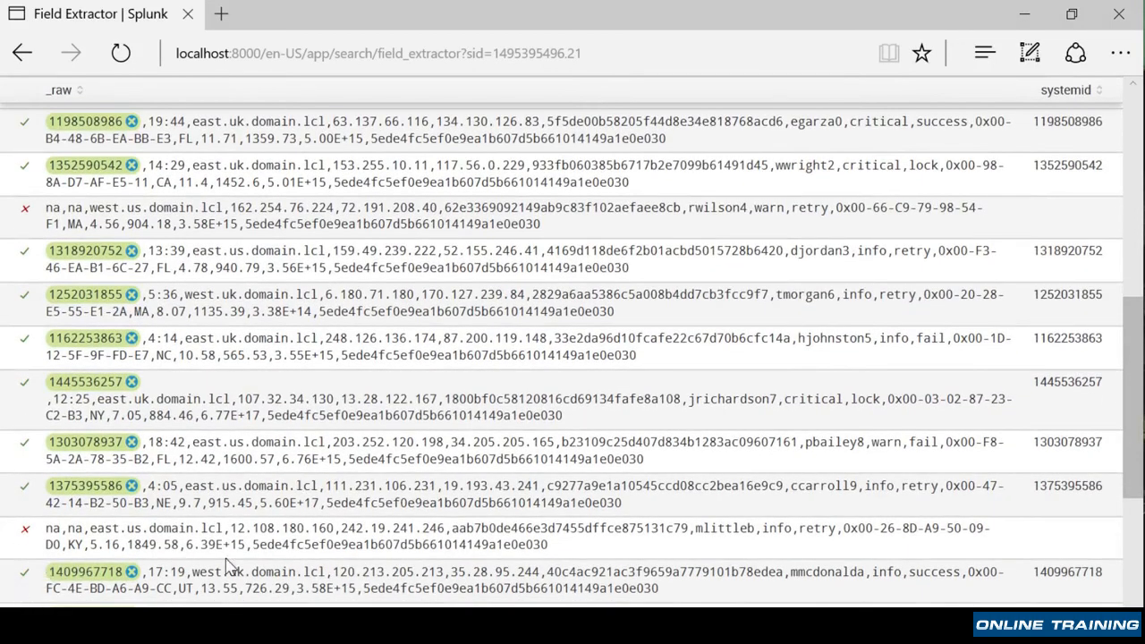
scroll(230, 567, down, 5)
scroll(230, 566, down, 4)
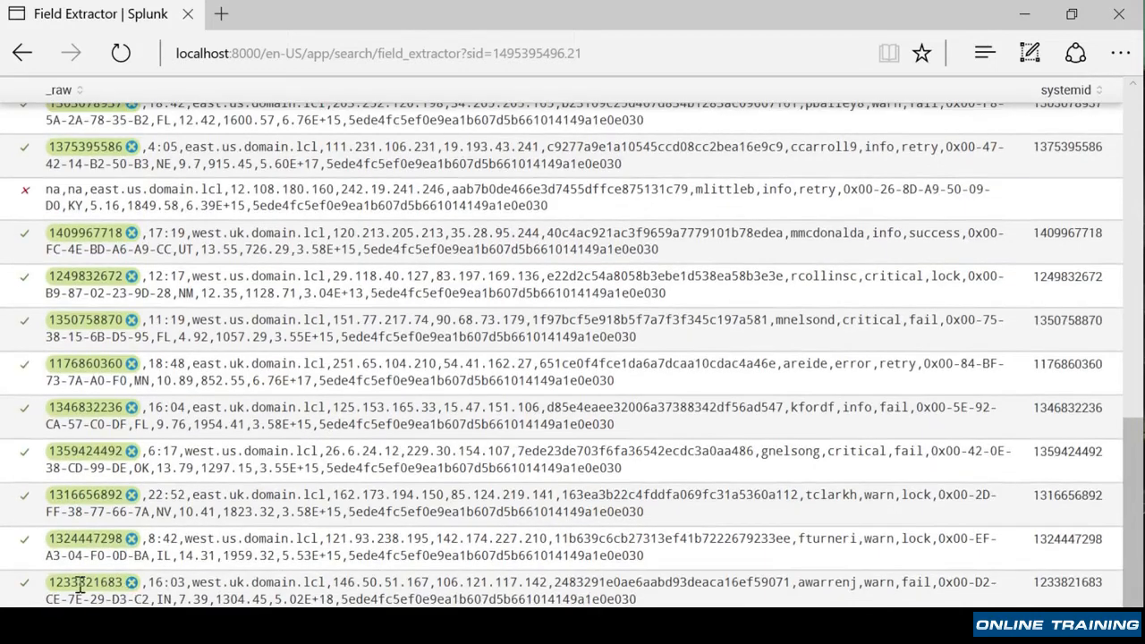
- Advance to the Save step and set the systemid extraction's permissions to All apps
scroll(259, 547, up, 13)
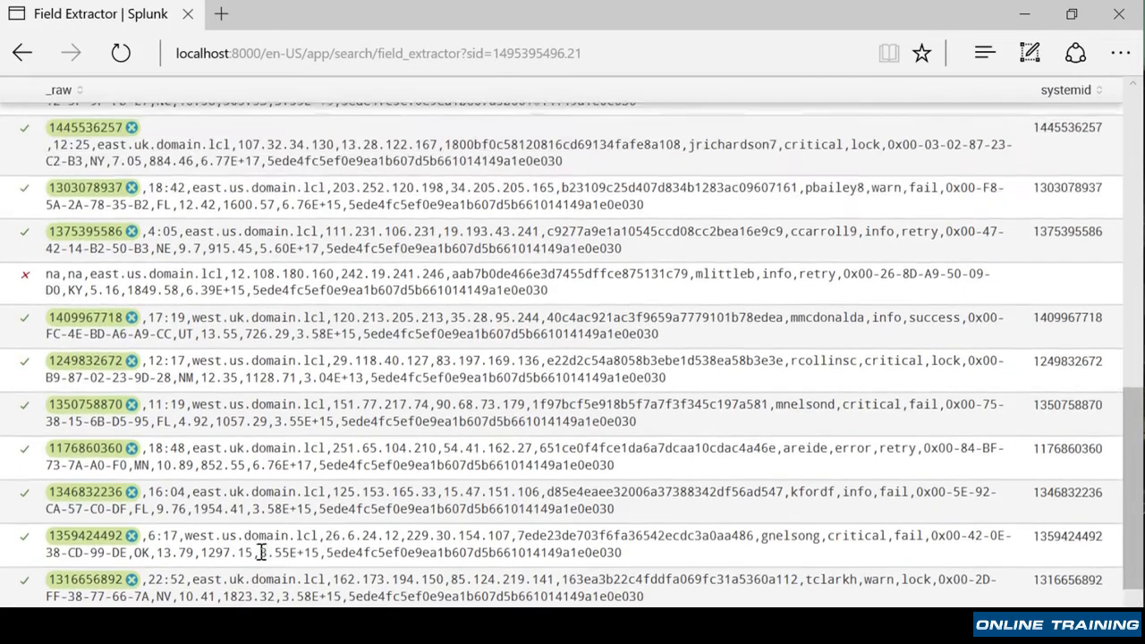
scroll(260, 550, up, 9)
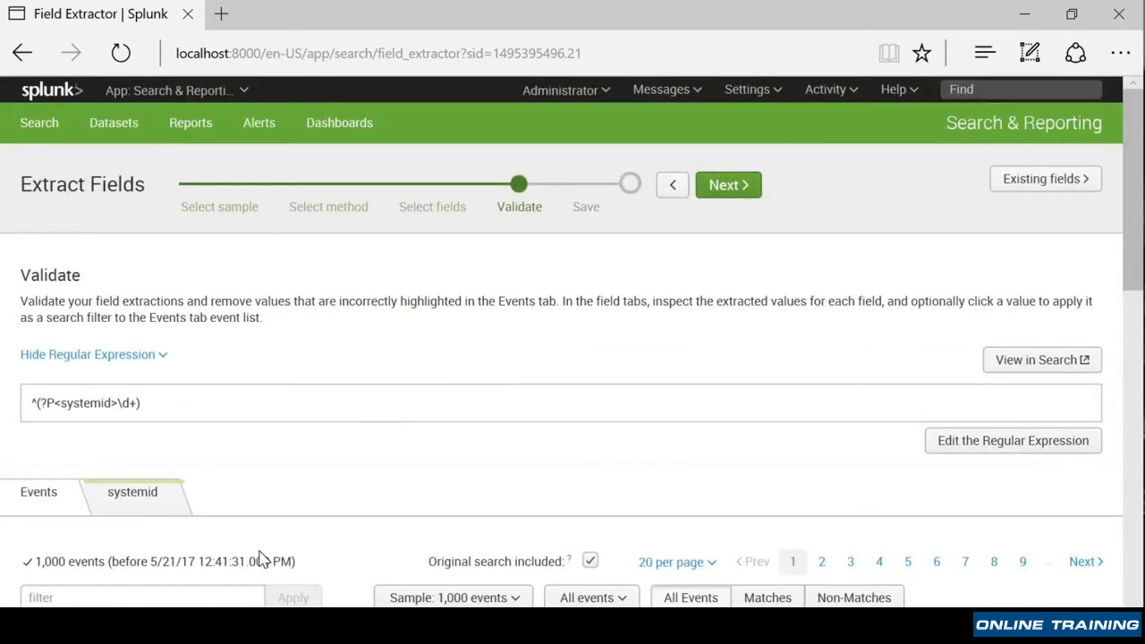
click(729, 185)
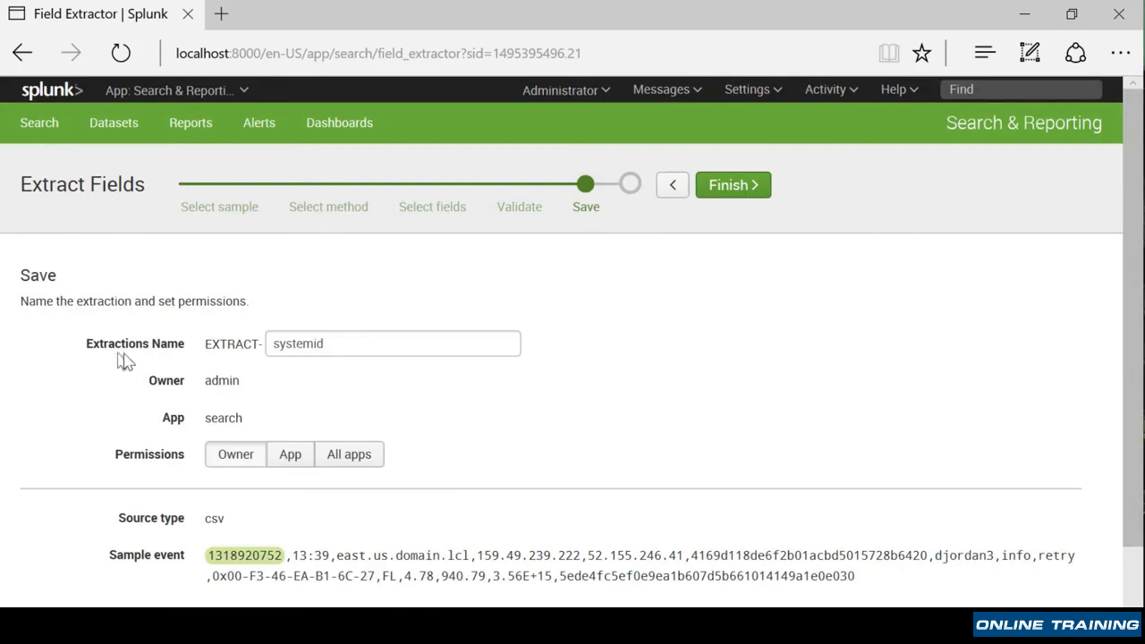
click(398, 344)
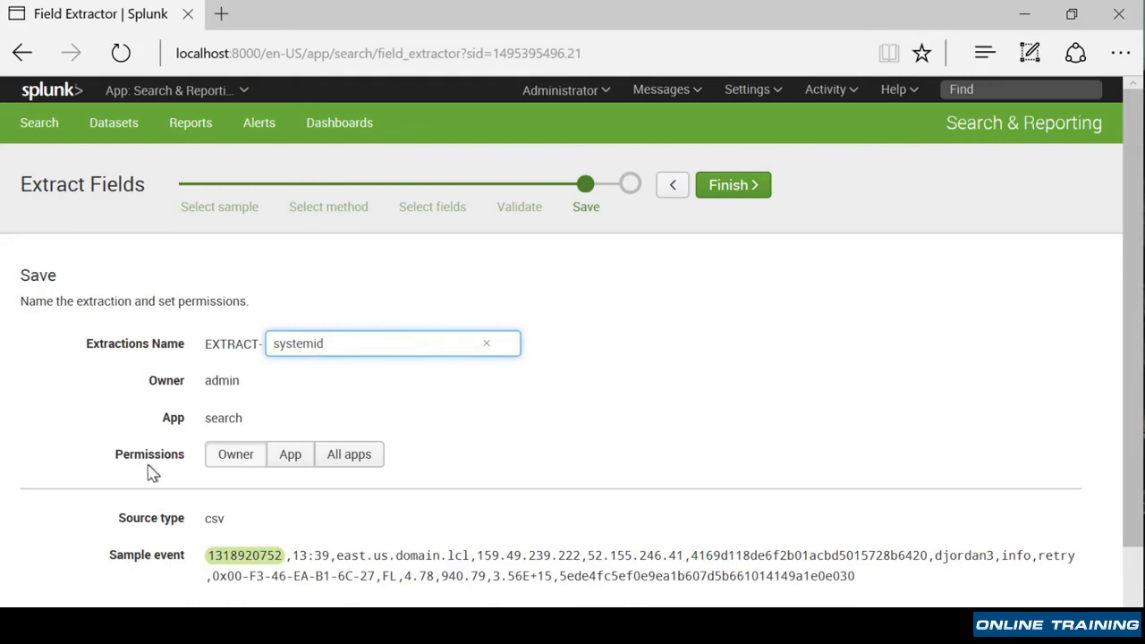
click(349, 454)
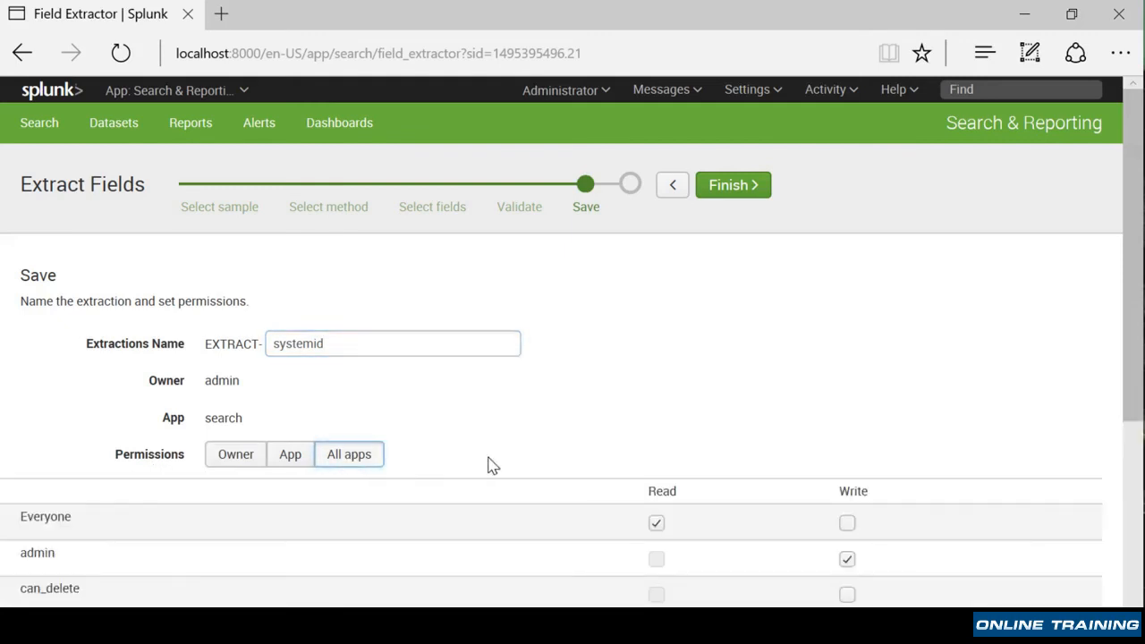
- Finish saving the systemid field extraction
scroll(835, 439, down, 1)
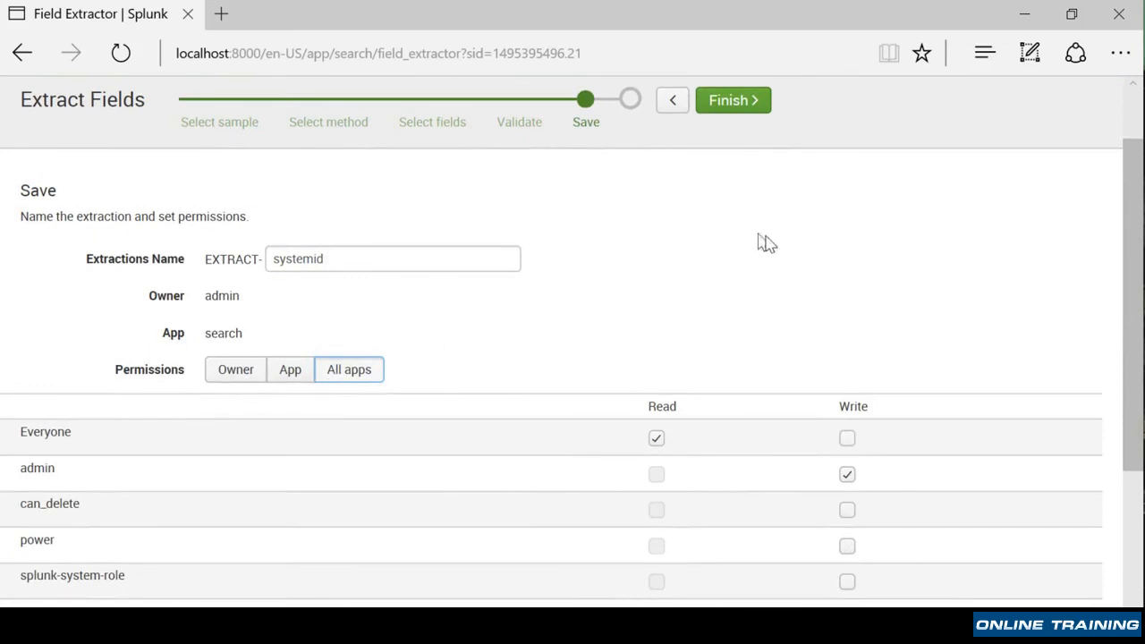
scroll(774, 249, up, 1)
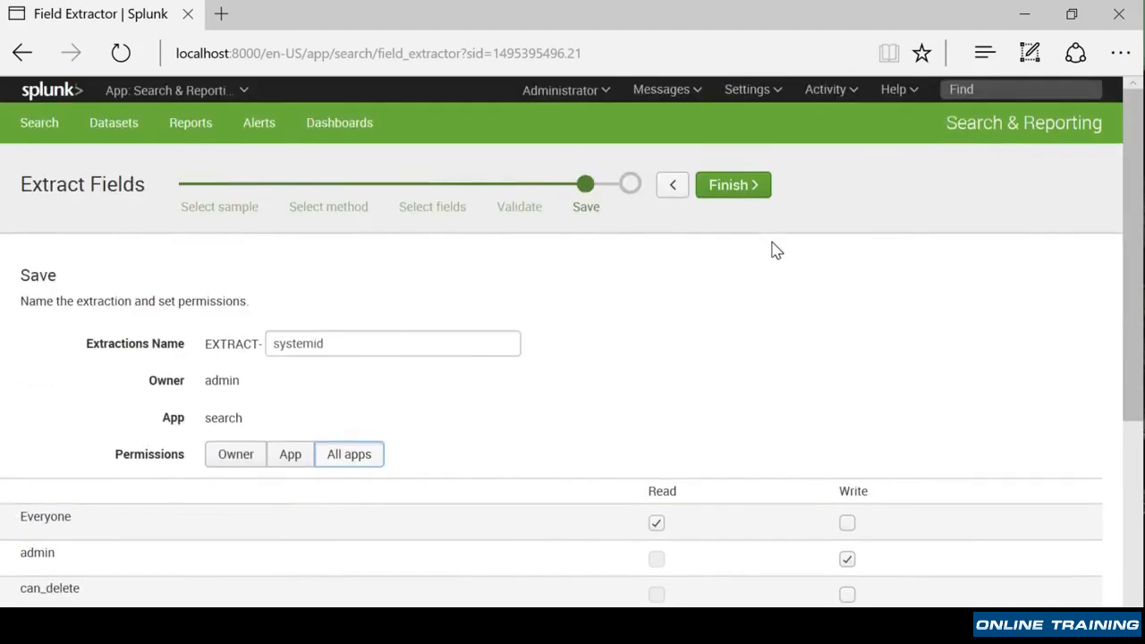
click(748, 185)
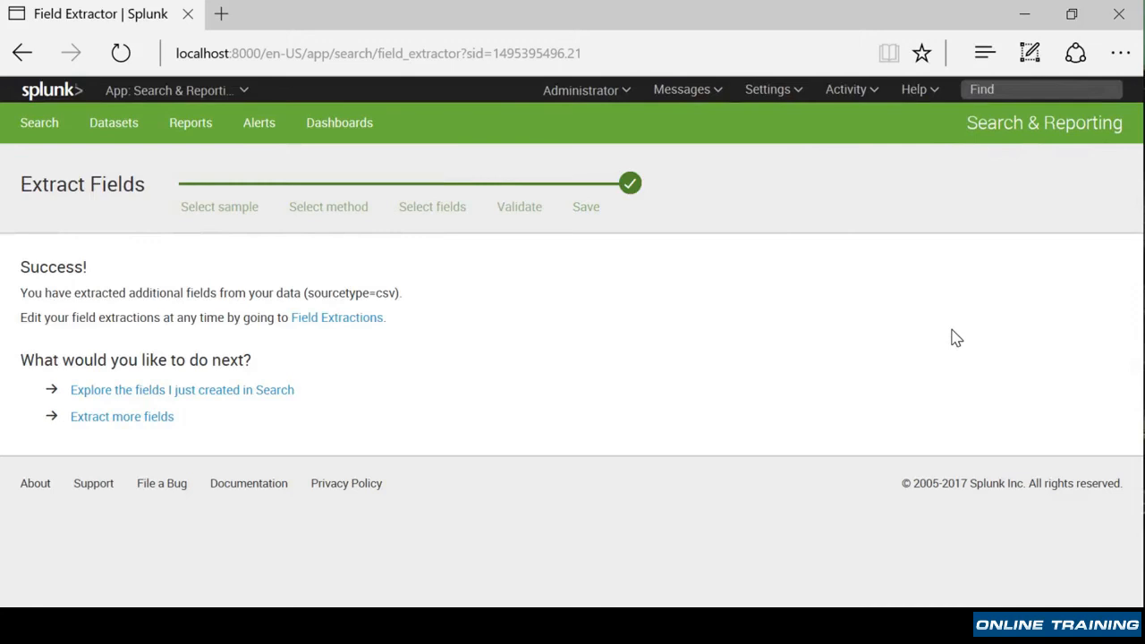
- Open the newly created fields in Search and replace the query with host=homework, then run it
click(202, 391)
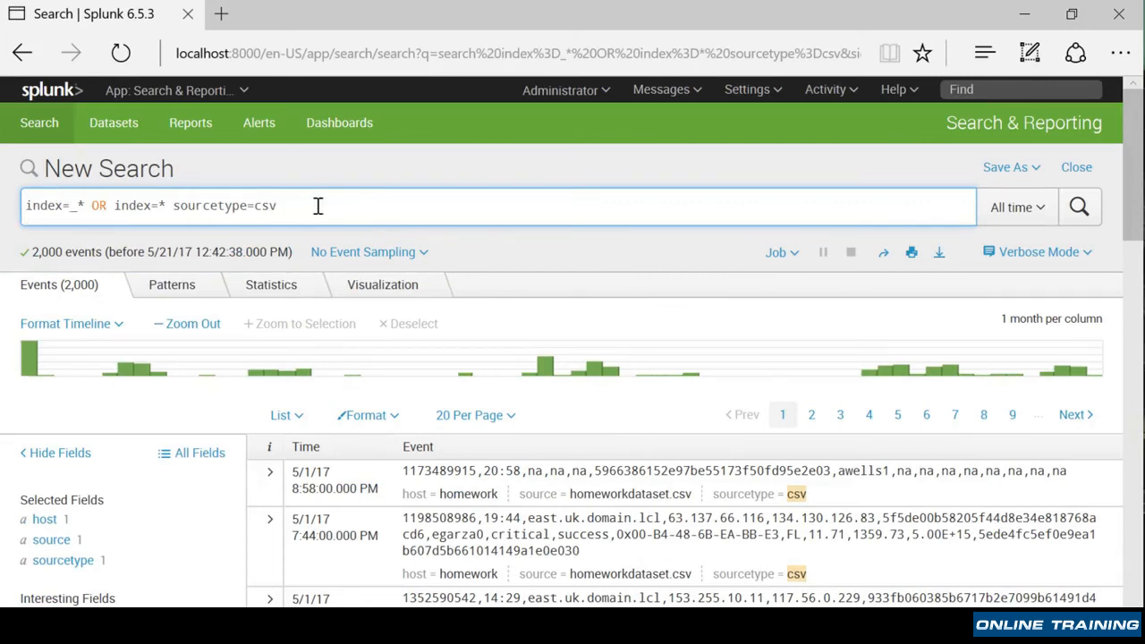
drag(319, 206, 2, 198)
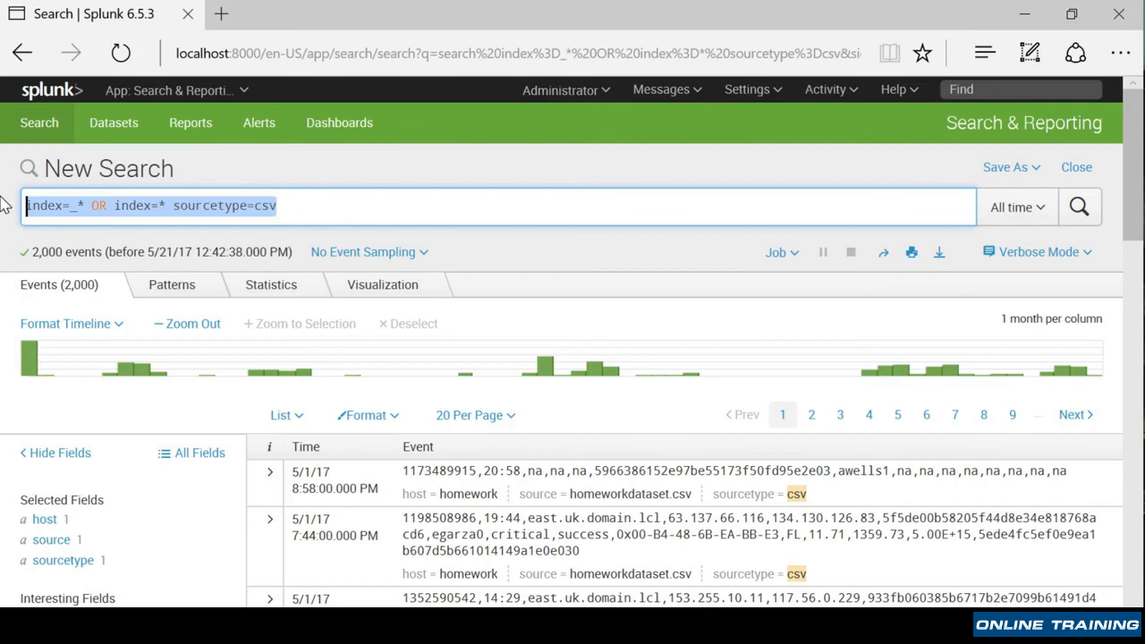
text(hot)
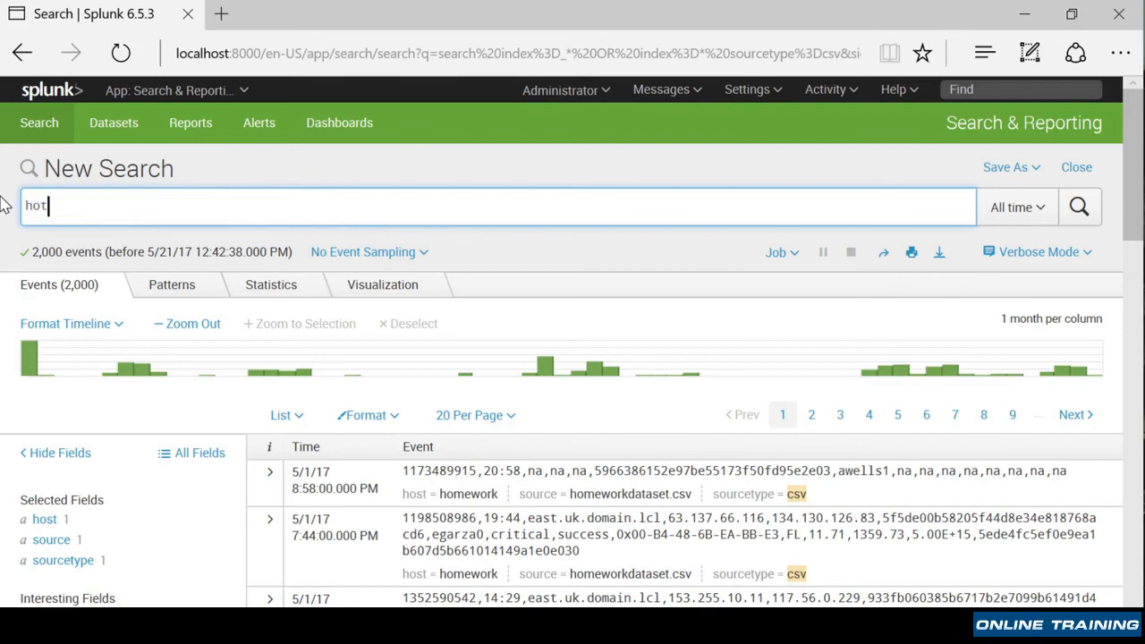
key(BackSpace)
text(st=homew)
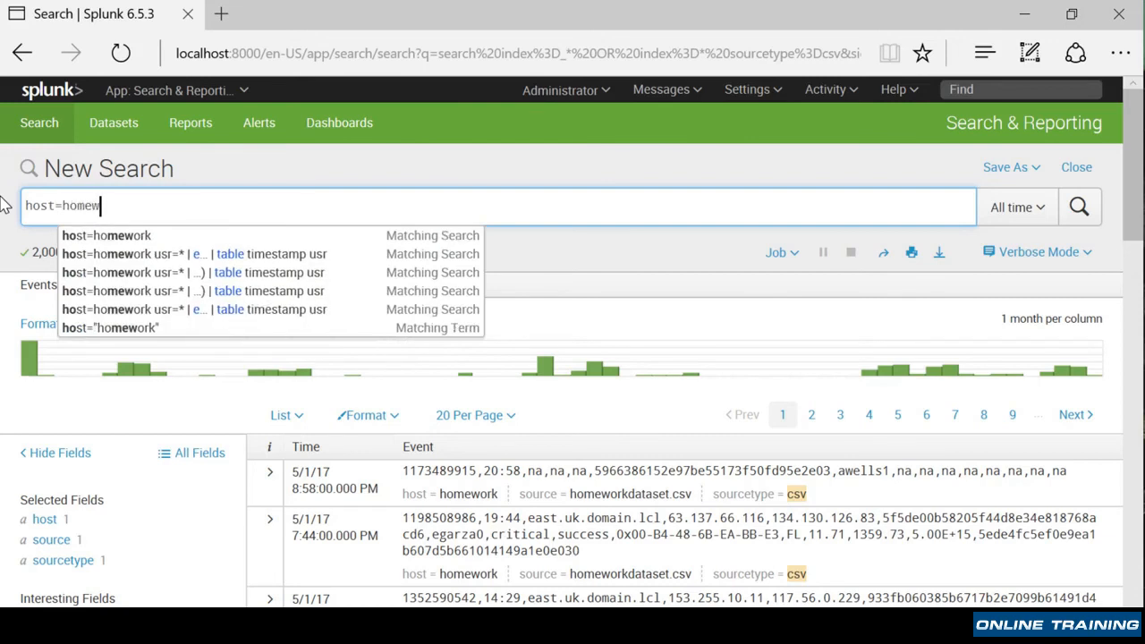
text(or)
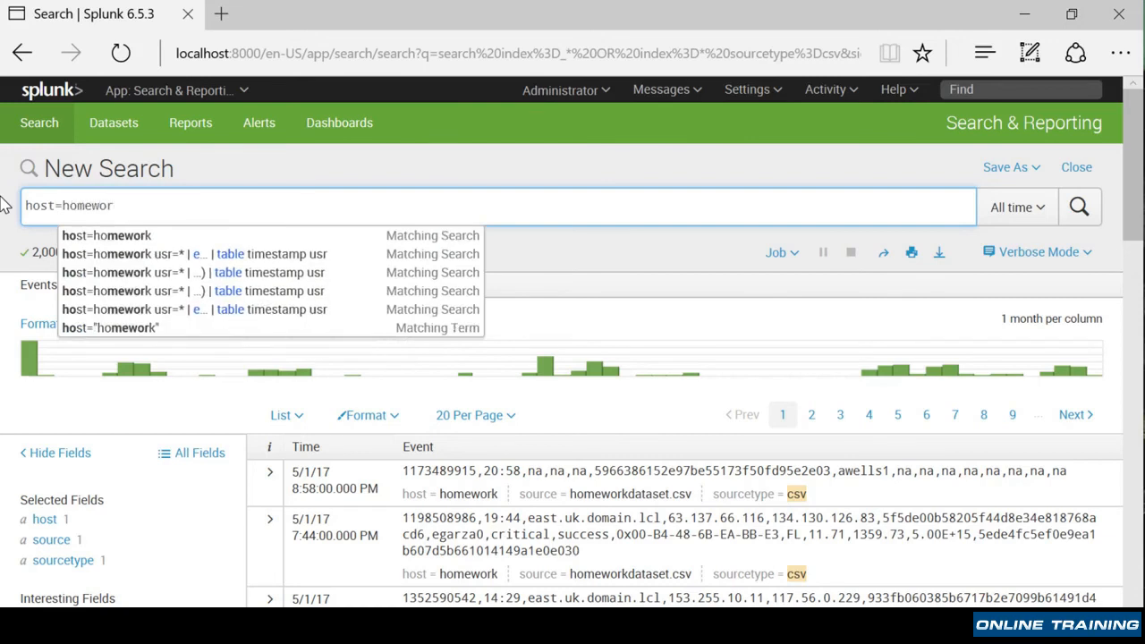
text(k)
key(Return)
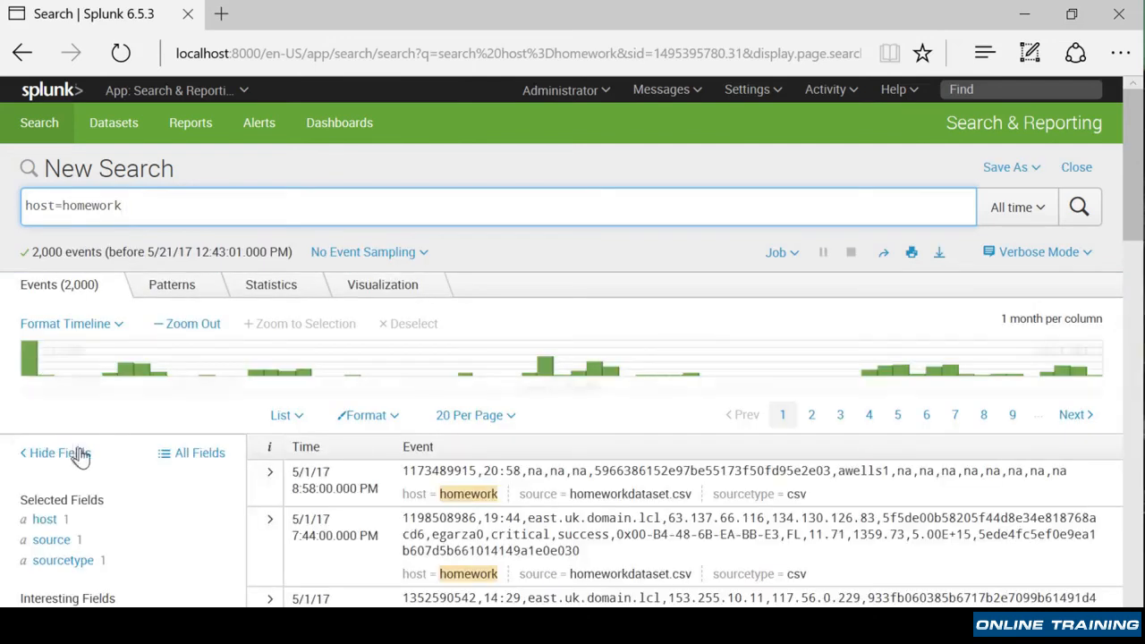
- Inspect the systemid field's value summary in the fields list
scroll(206, 528, down, 6)
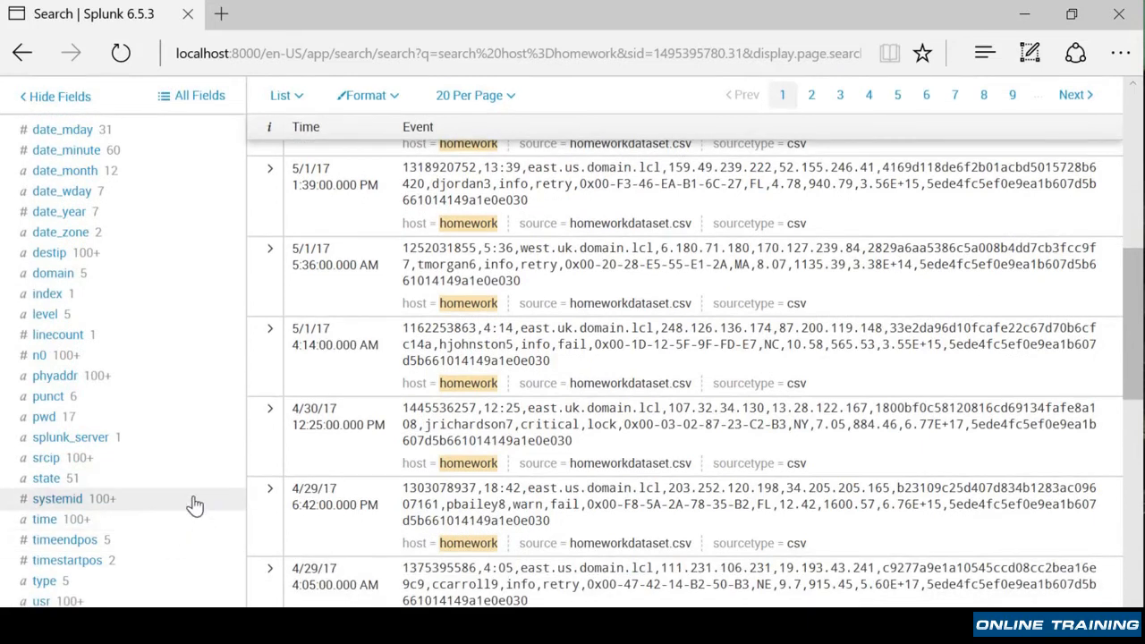
click(54, 507)
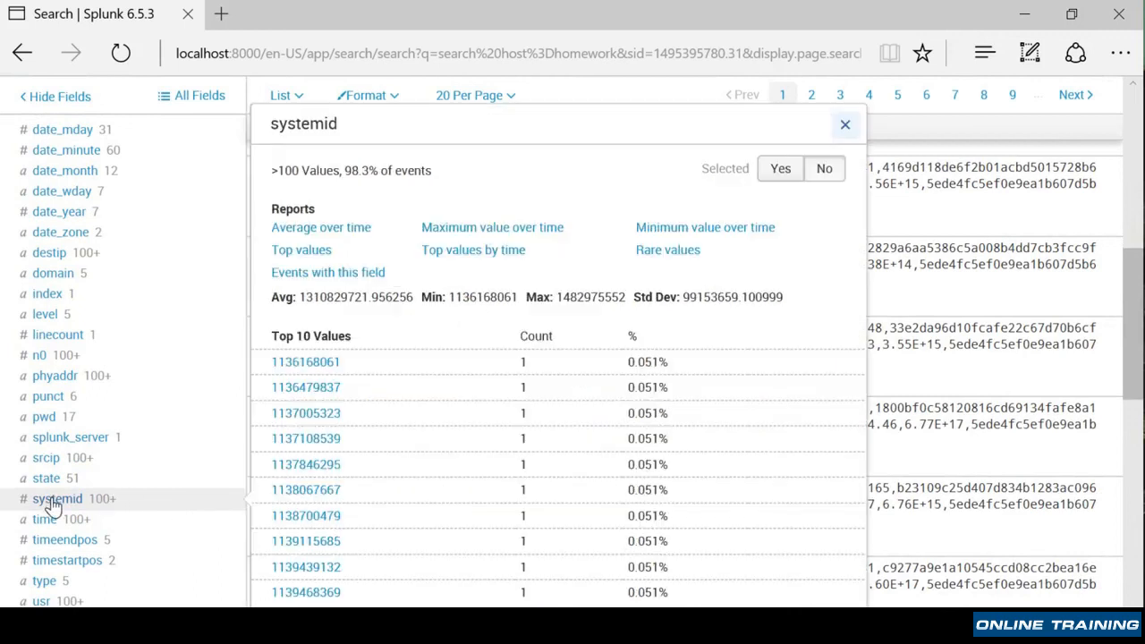
click(844, 126)
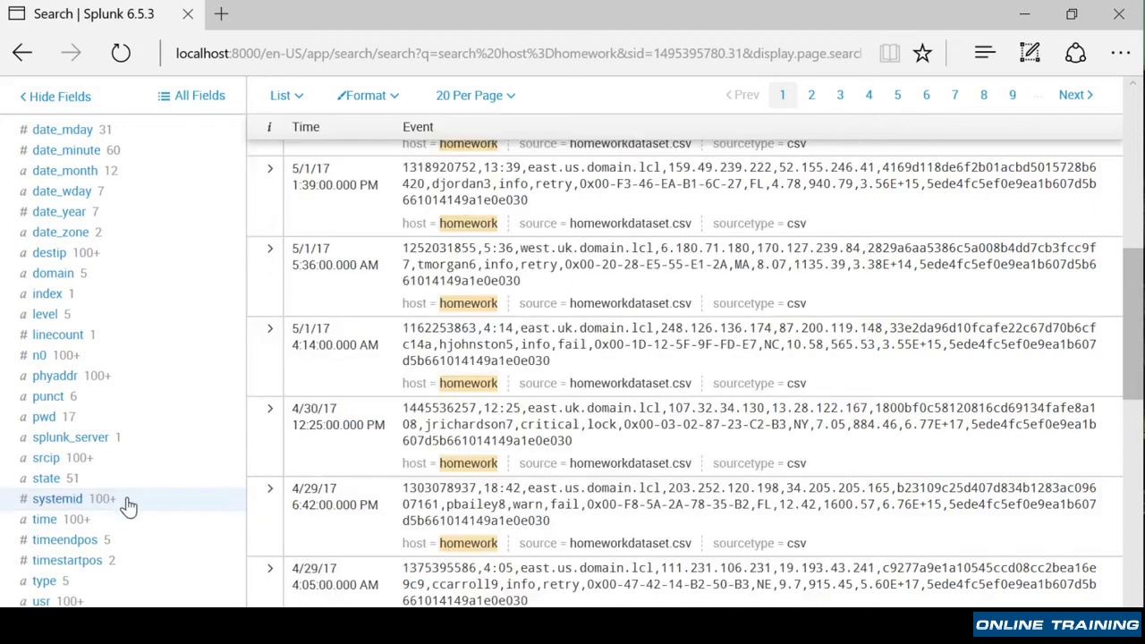
scroll(128, 506, up, 10)
- Extend the search to host=homework systemid=* | table systemid state and run it
click(180, 205)
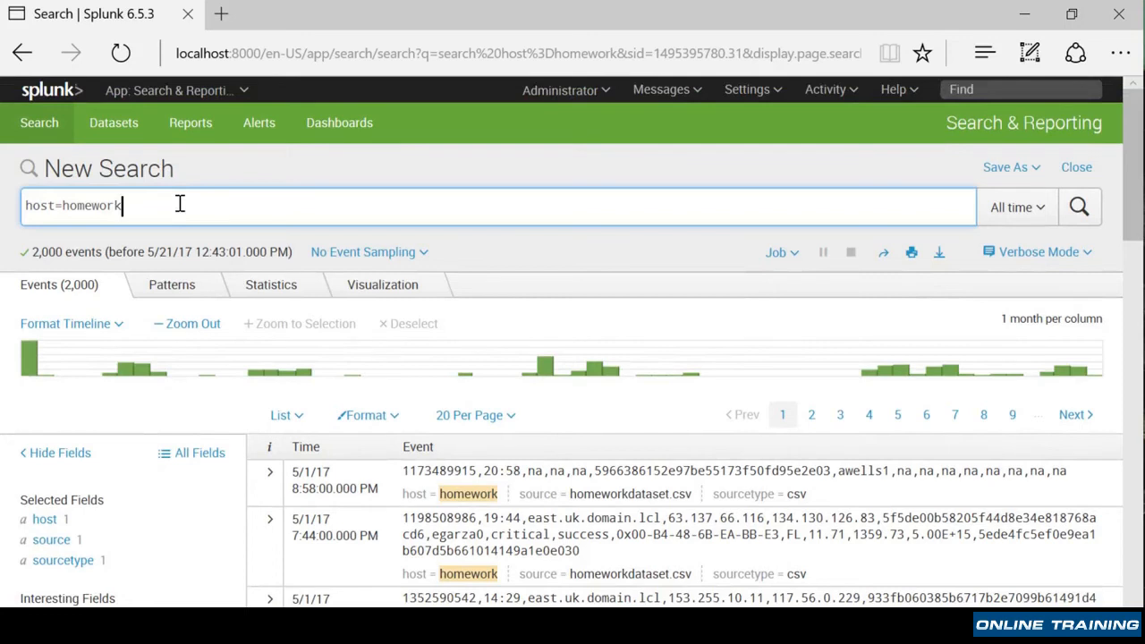
text(syste)
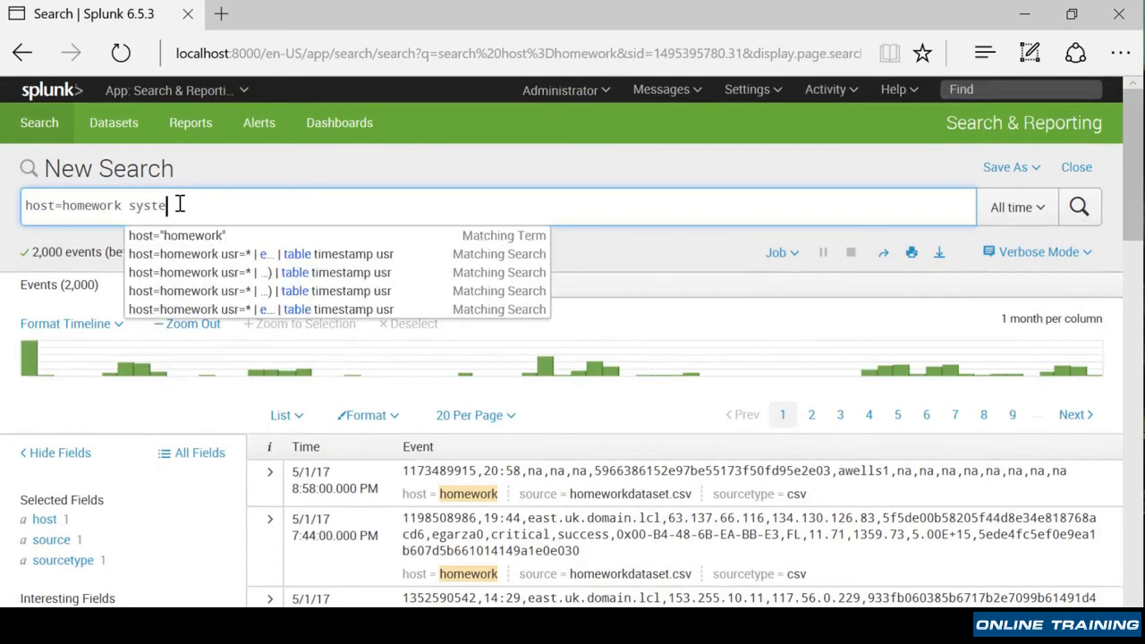
text(mid=)
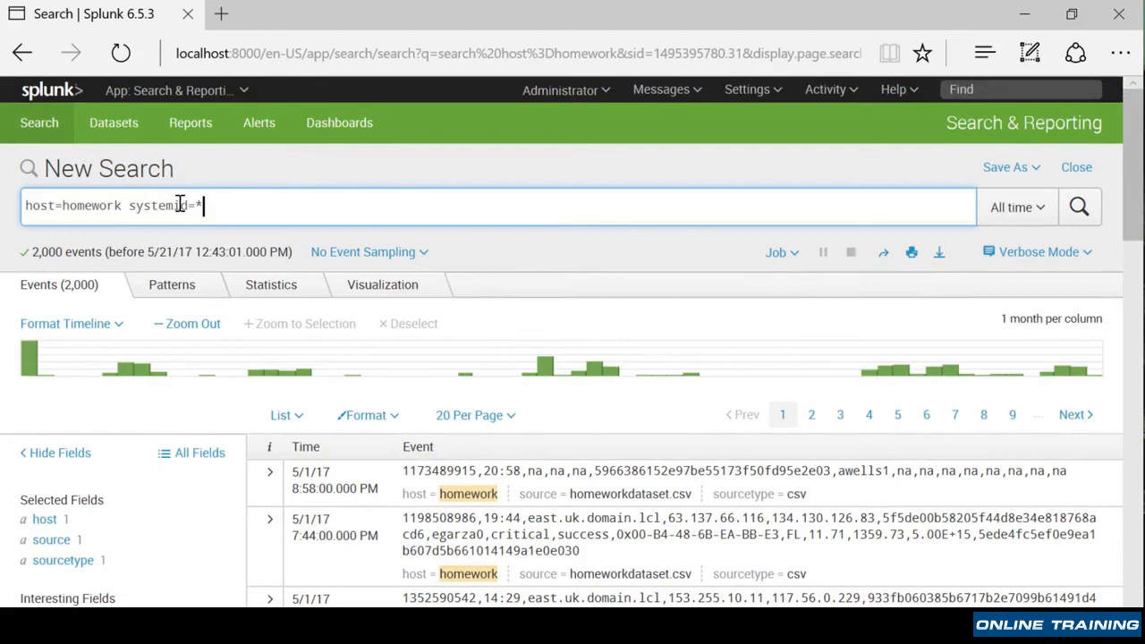
text(* | tabl)
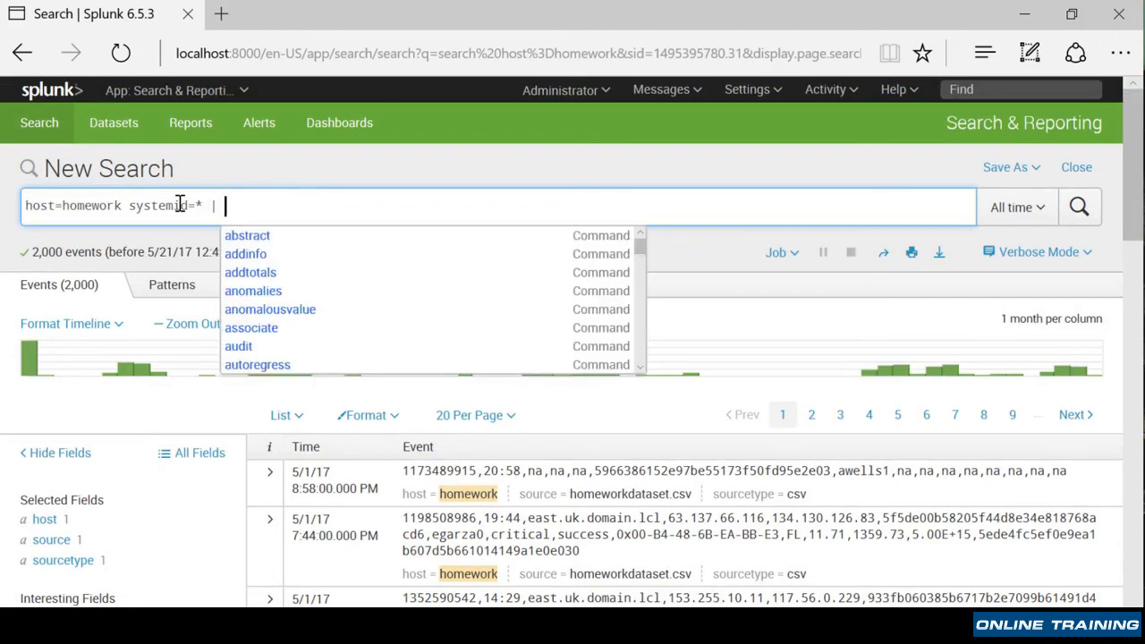
text(e sy)
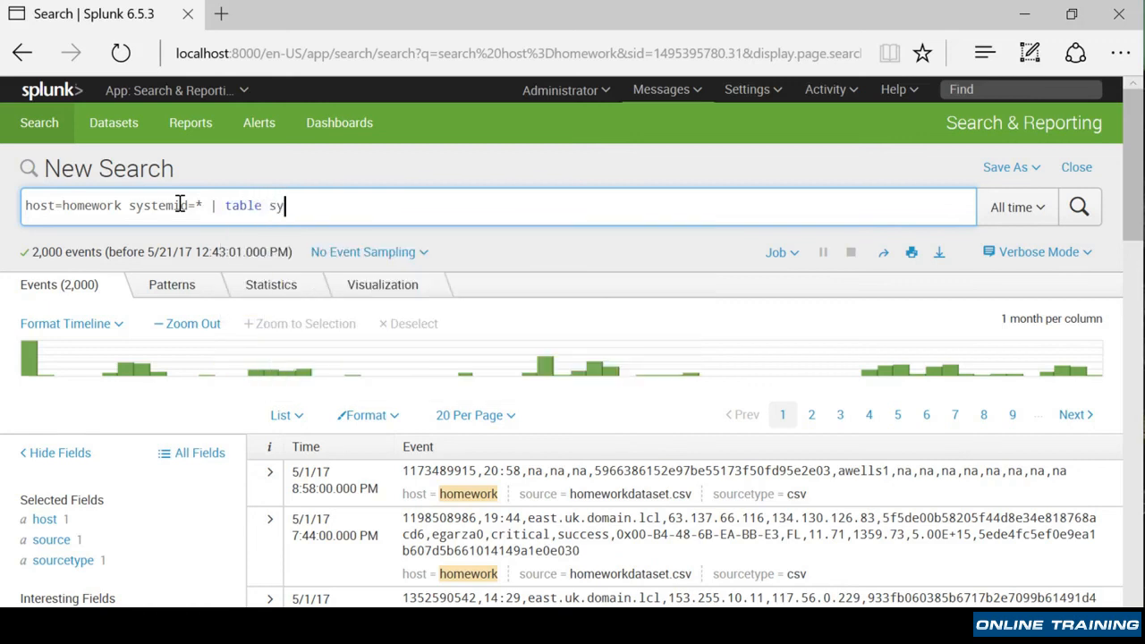
text(stemid)
scroll(200, 578, down, 7)
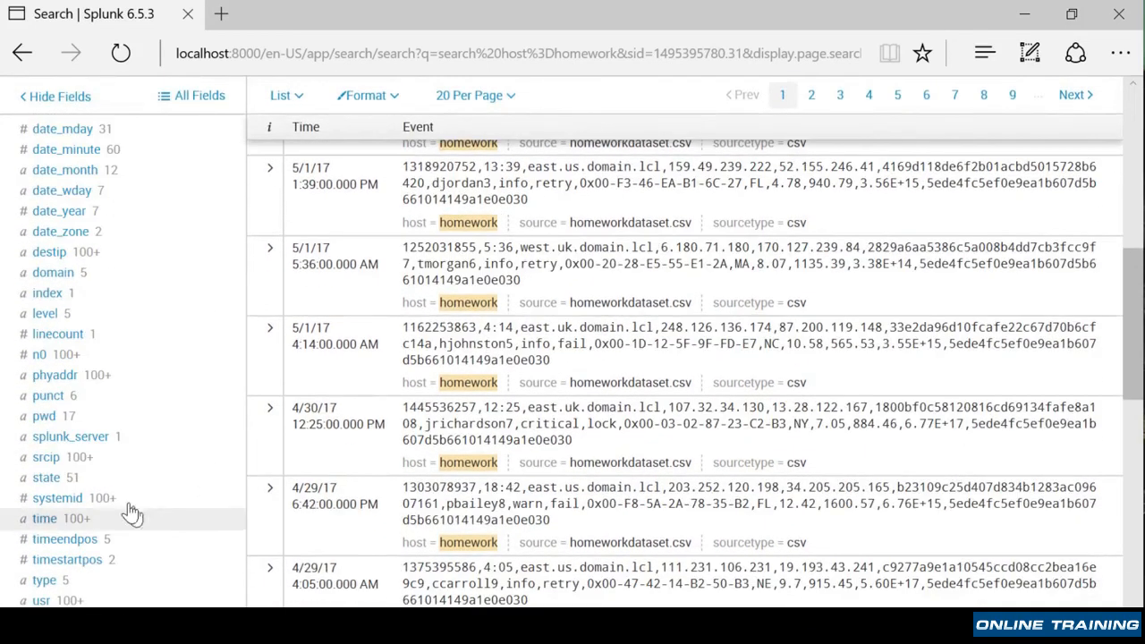
scroll(55, 483, up, 10)
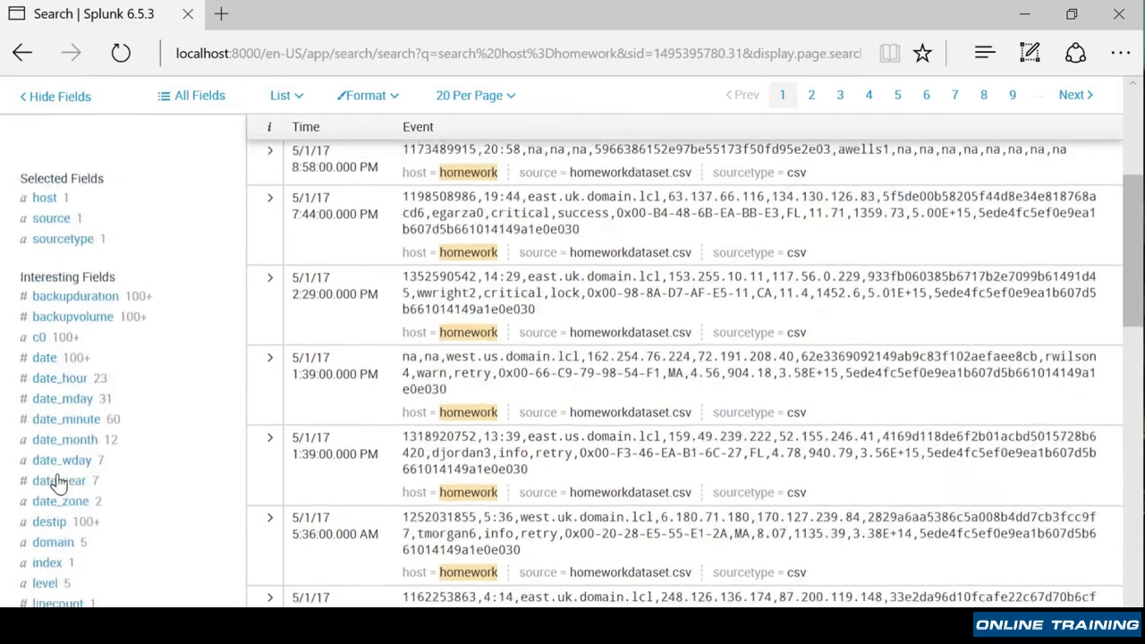
text(st)
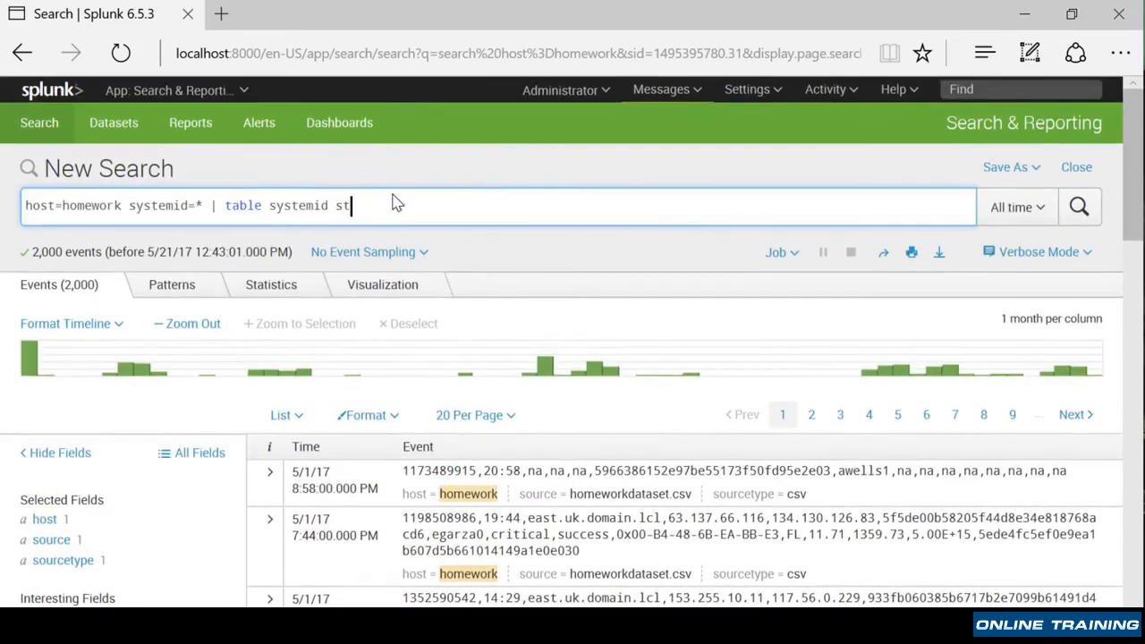
text(ate)
key(Return)
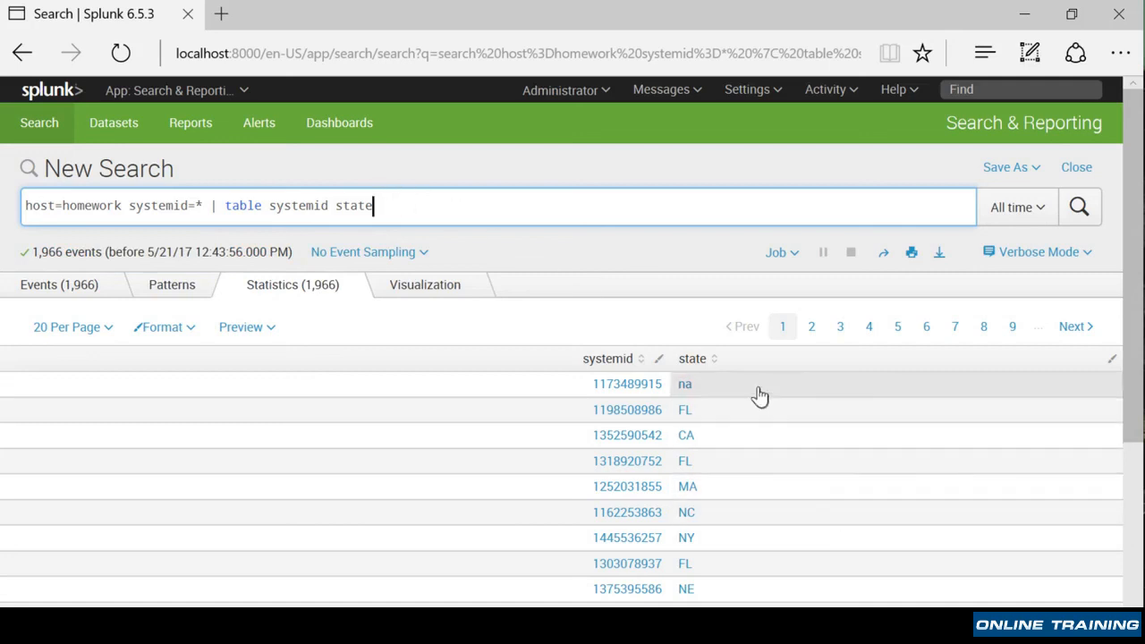
- Switch the search mode from Verbose to Fast Mode
scroll(793, 504, down, 3)
scroll(792, 504, up, 1)
scroll(791, 506, up, 2)
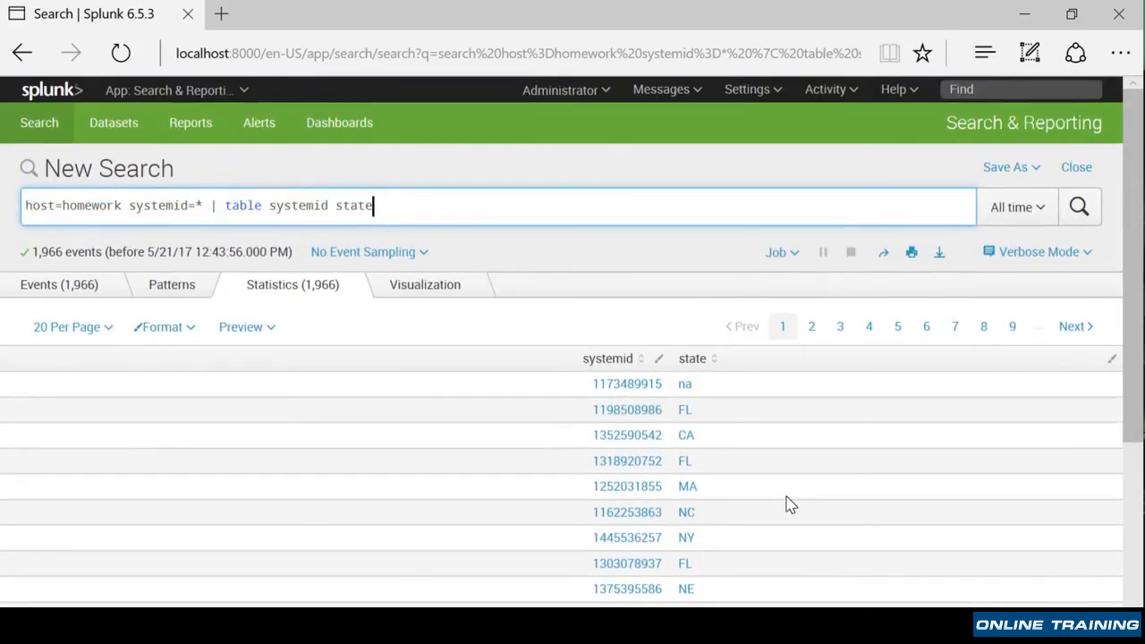
click(1066, 259)
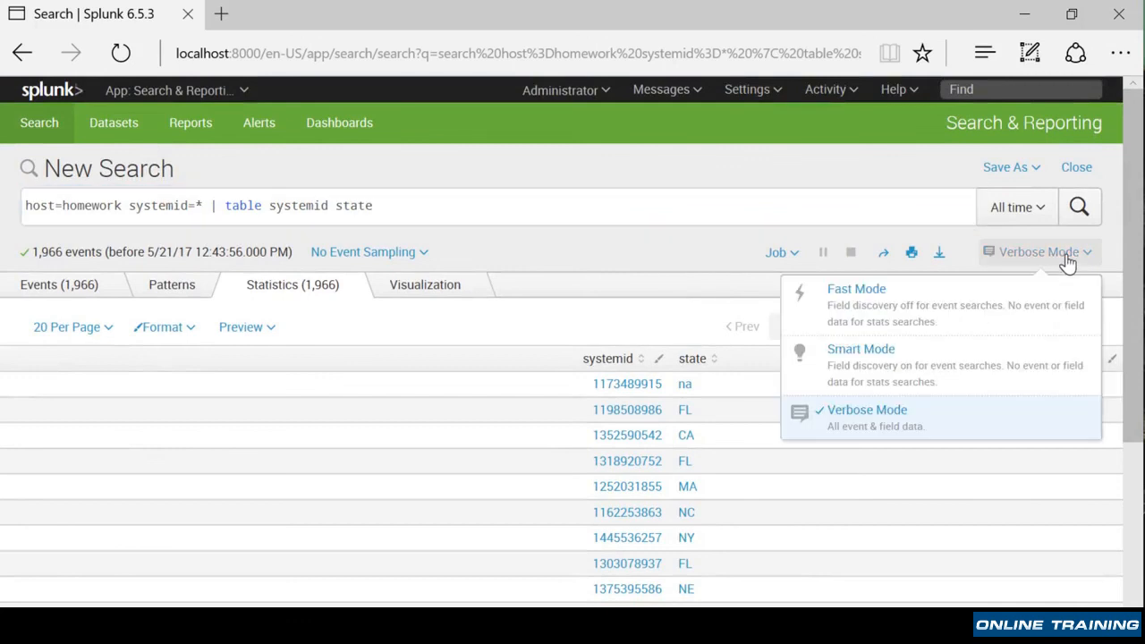
click(895, 302)
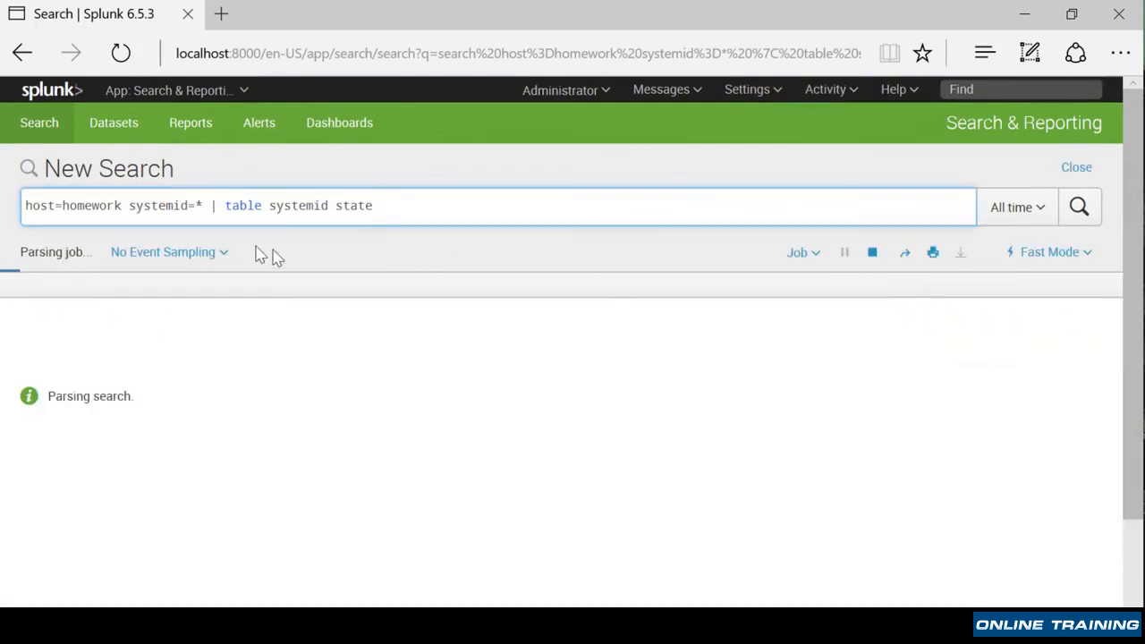